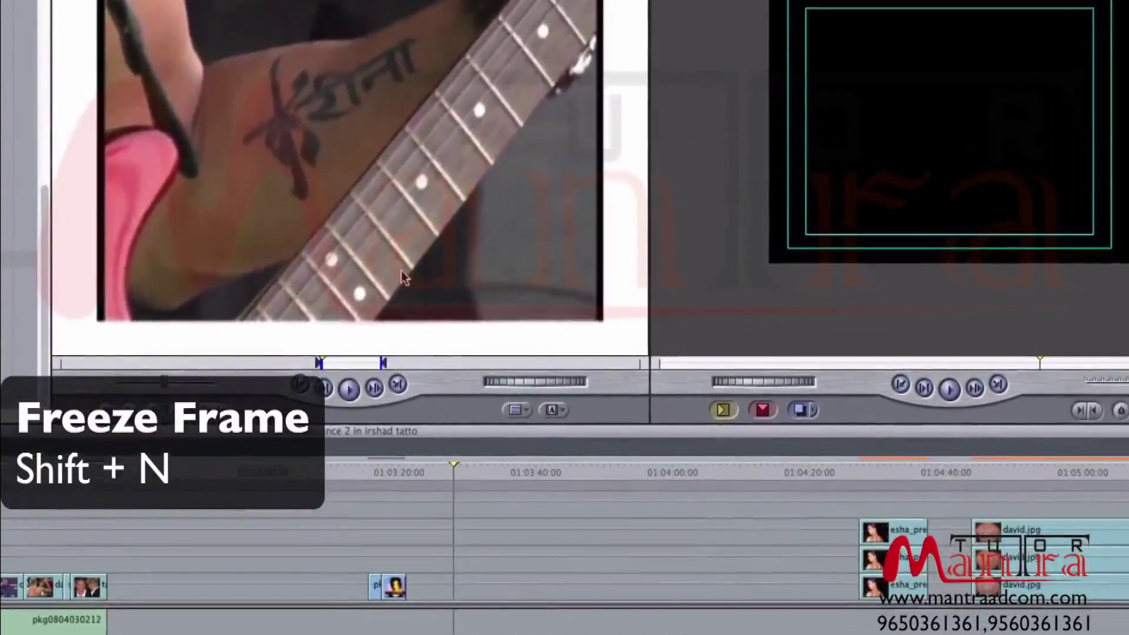
# Place the guitarist's arm freeze frame in the timeline's empty area near 01:03:25:00 and duplicate it onto the track directly above
pyautogui.moveTo(403, 202); pyautogui.dragTo(442, 581)
pyautogui.press('super+equal')
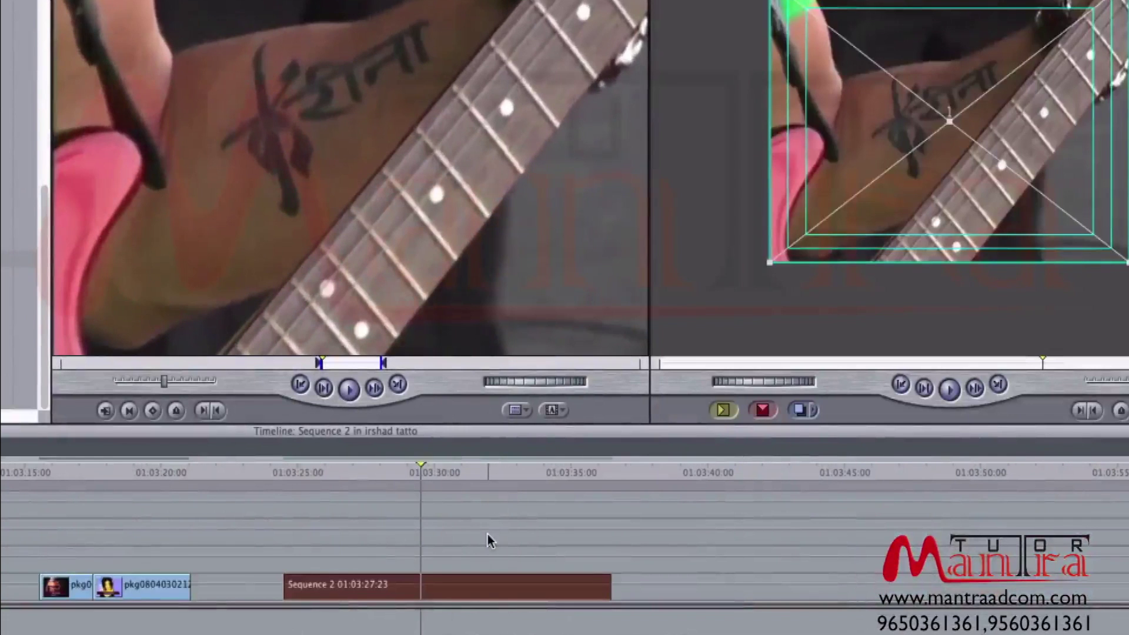
pyautogui.click(473, 538)
pyautogui.click(428, 582)
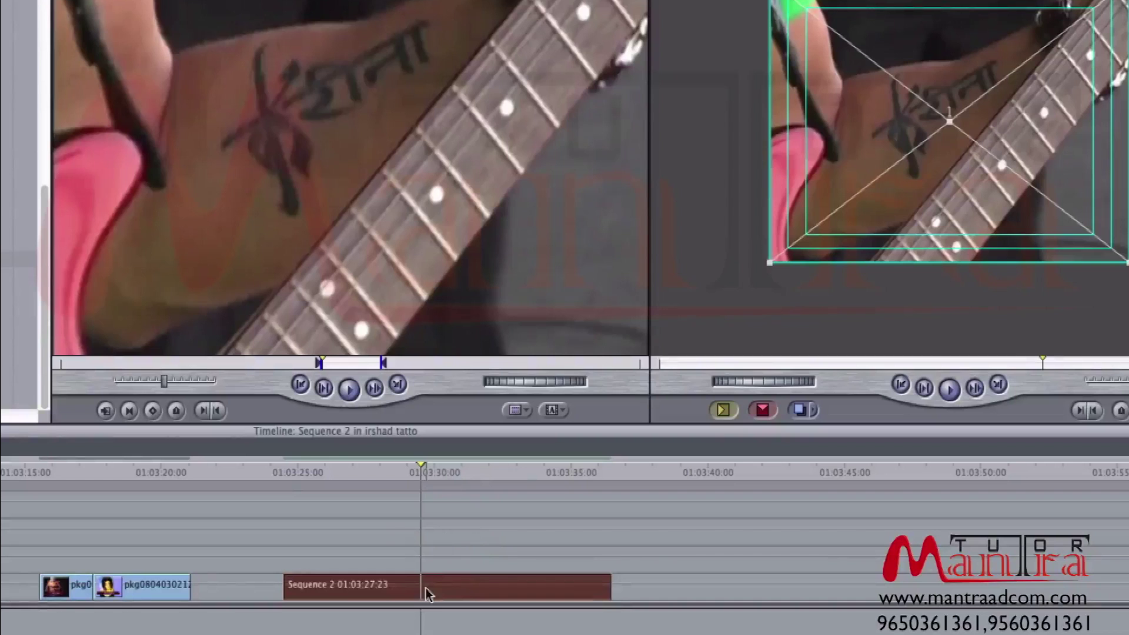
pyautogui.moveTo(428, 593); pyautogui.dragTo(429, 556)
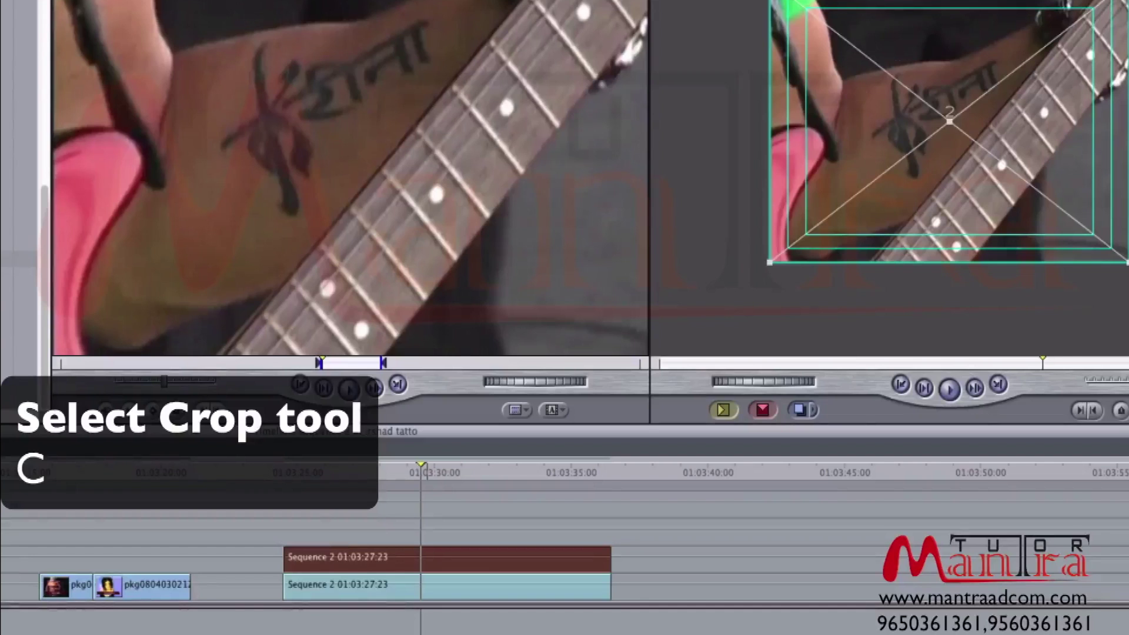
# Try to crop the upper freeze frame around the tattoo from two opposite corners of its picture
pyautogui.moveTo(1124, 5); pyautogui.dragTo(1013, 44)
pyautogui.moveTo(769, 262); pyautogui.dragTo(865, 206)
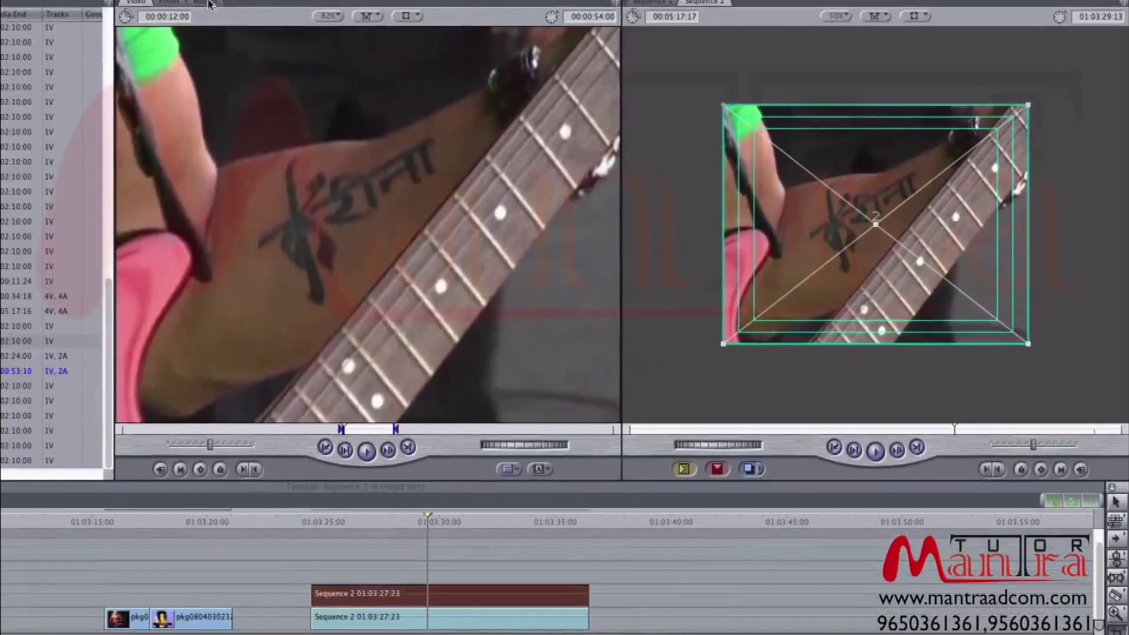
# Crop the upper freeze frame around the tattoo in its motion settings, with Left 25, Right 32, Top 23 and Bottom 29
pyautogui.click(206, 2)
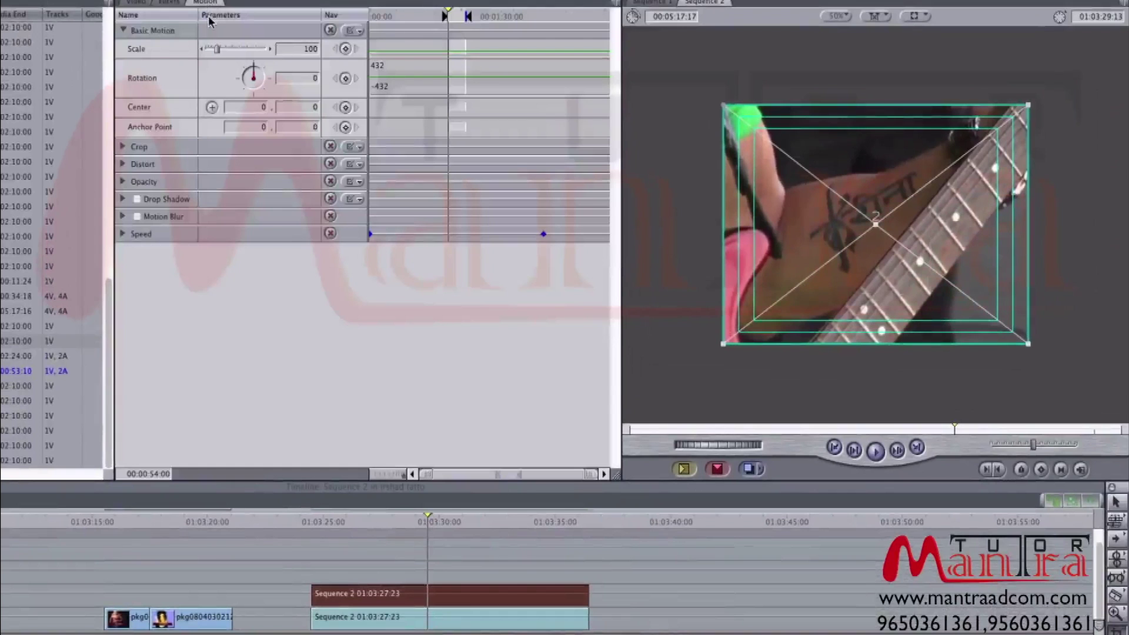
pyautogui.click(123, 146)
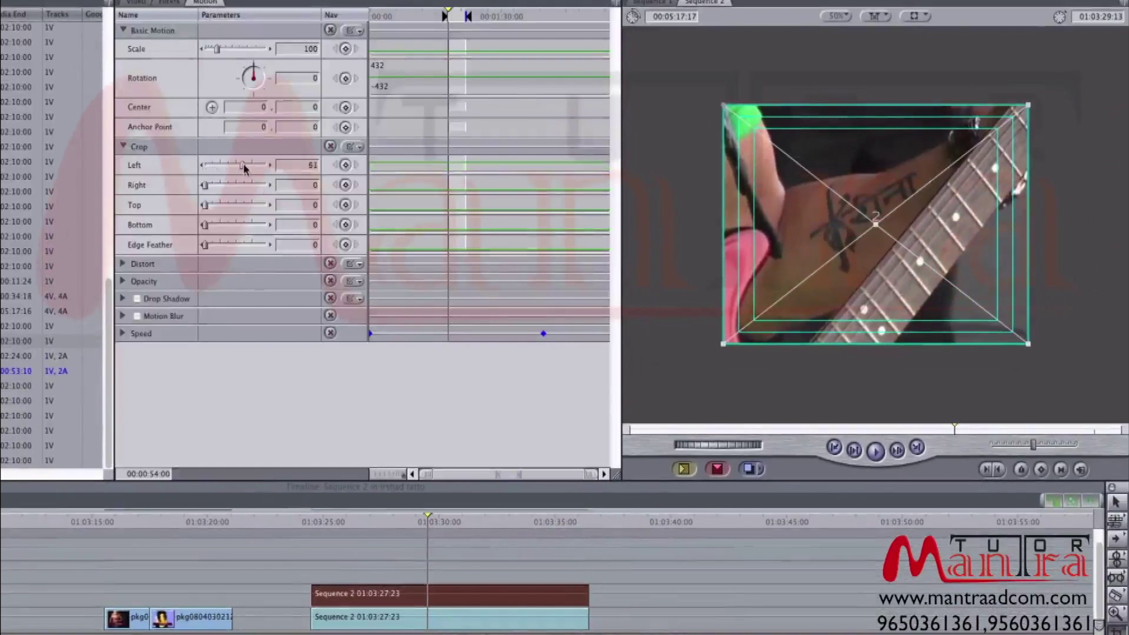
pyautogui.doubleClick(388, 593)
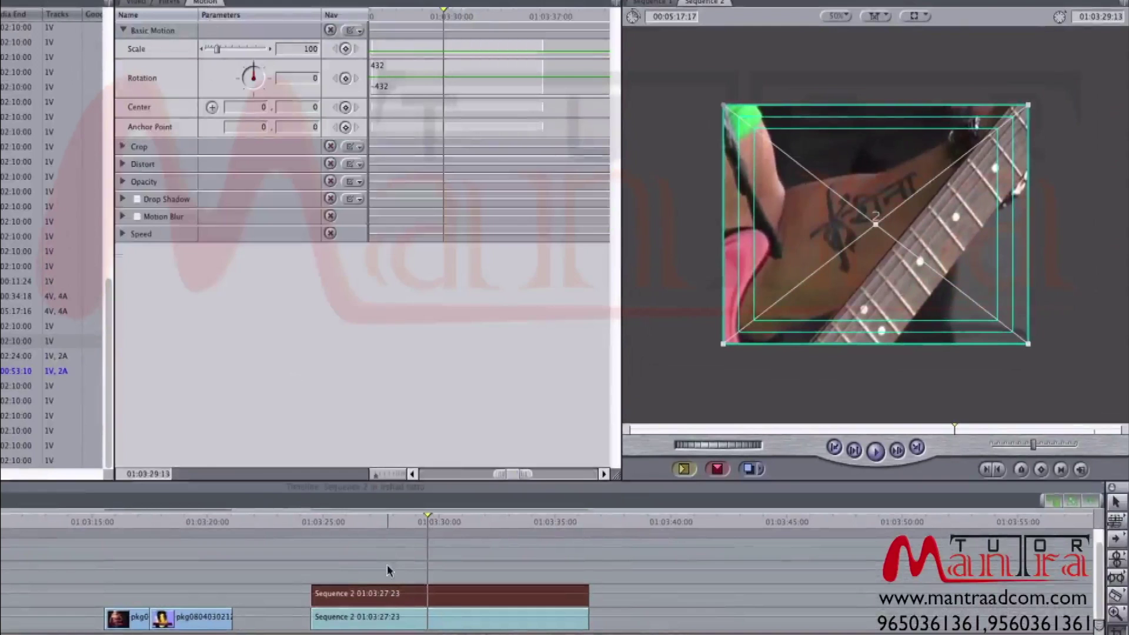
pyautogui.click(123, 147)
pyautogui.moveTo(205, 165); pyautogui.dragTo(223, 228)
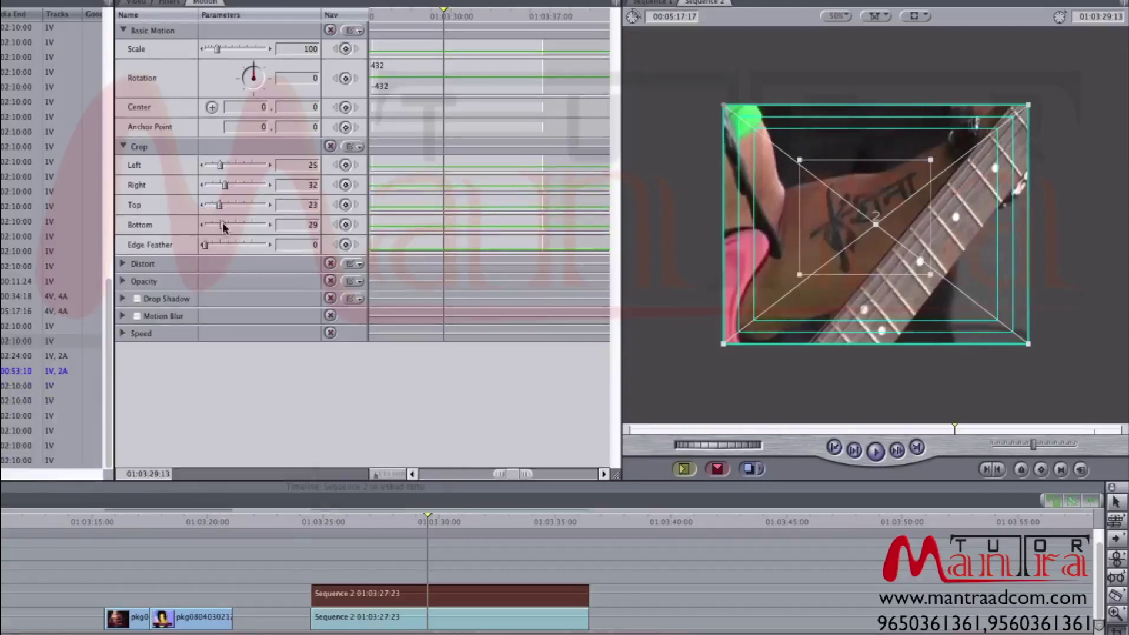
pyautogui.click(622, 577)
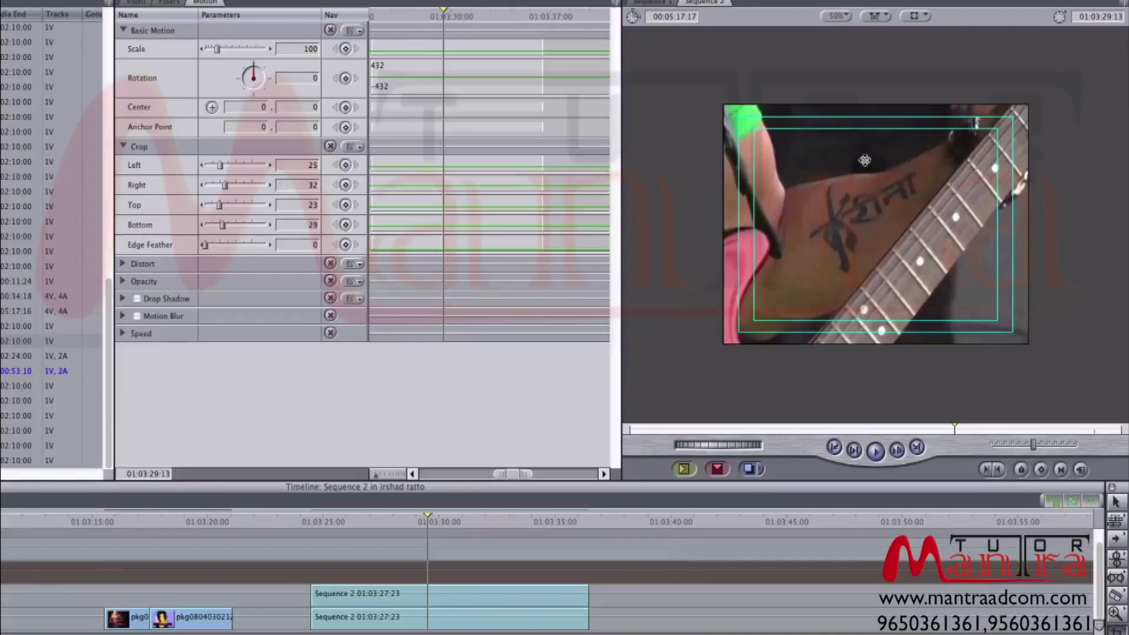
# Enable Drop Shadow on the cropped upper clip with offset 0, angle 0, softness 100 and opacity 100
pyautogui.click(431, 599)
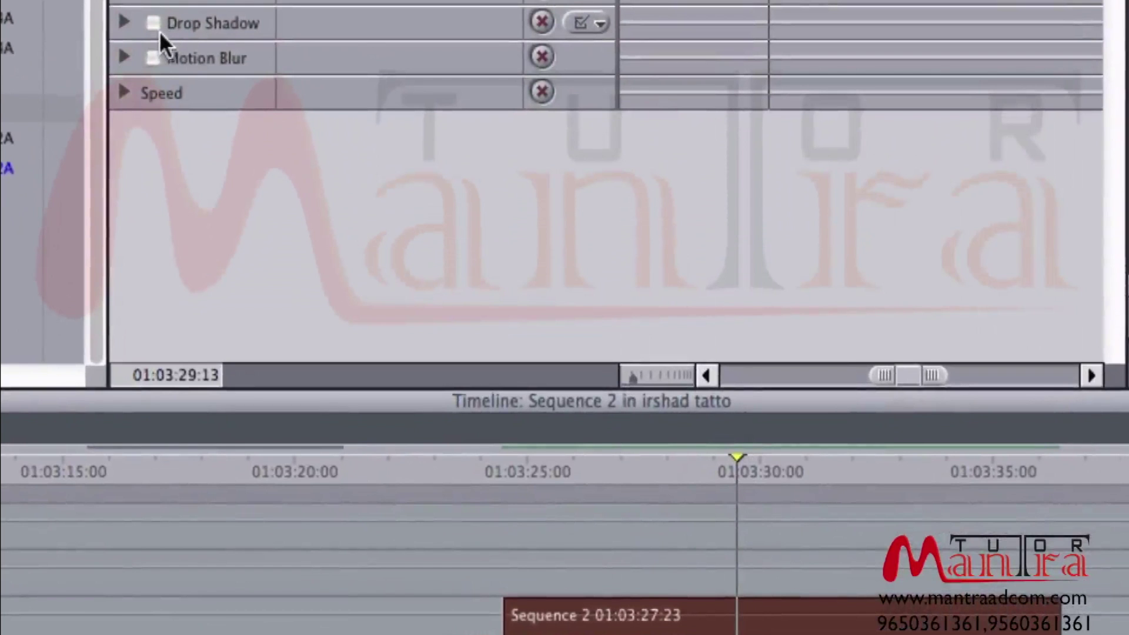
pyautogui.click(153, 21)
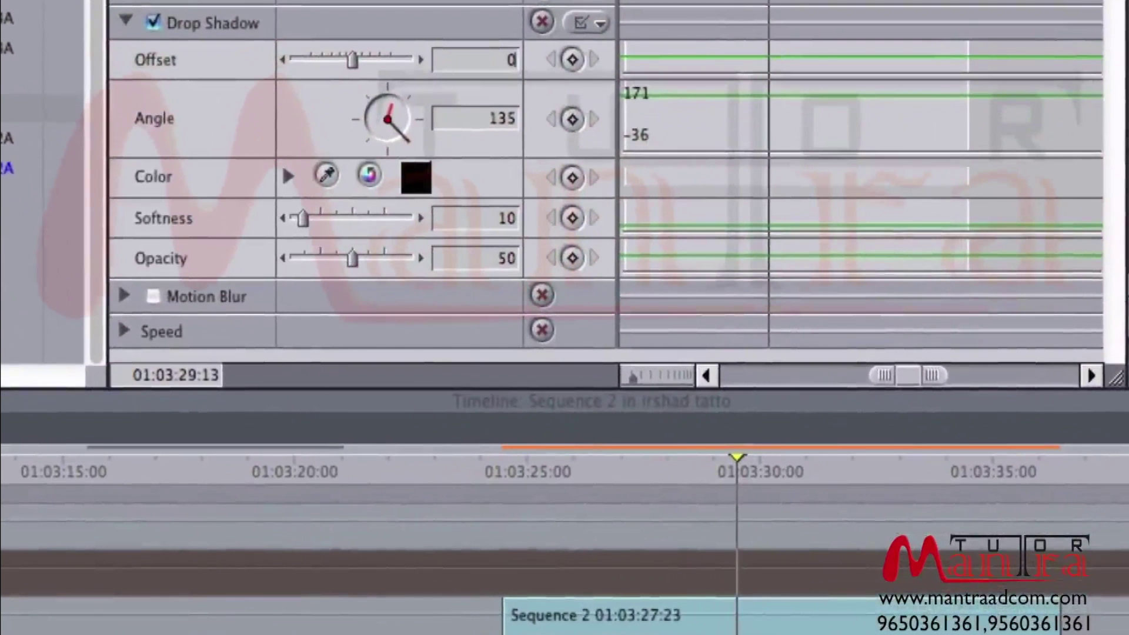
pyautogui.press('Tab')
pyautogui.write('0')
pyautogui.press('Tab')
pyautogui.write('100')
pyautogui.press('Tab')
pyautogui.write('100')
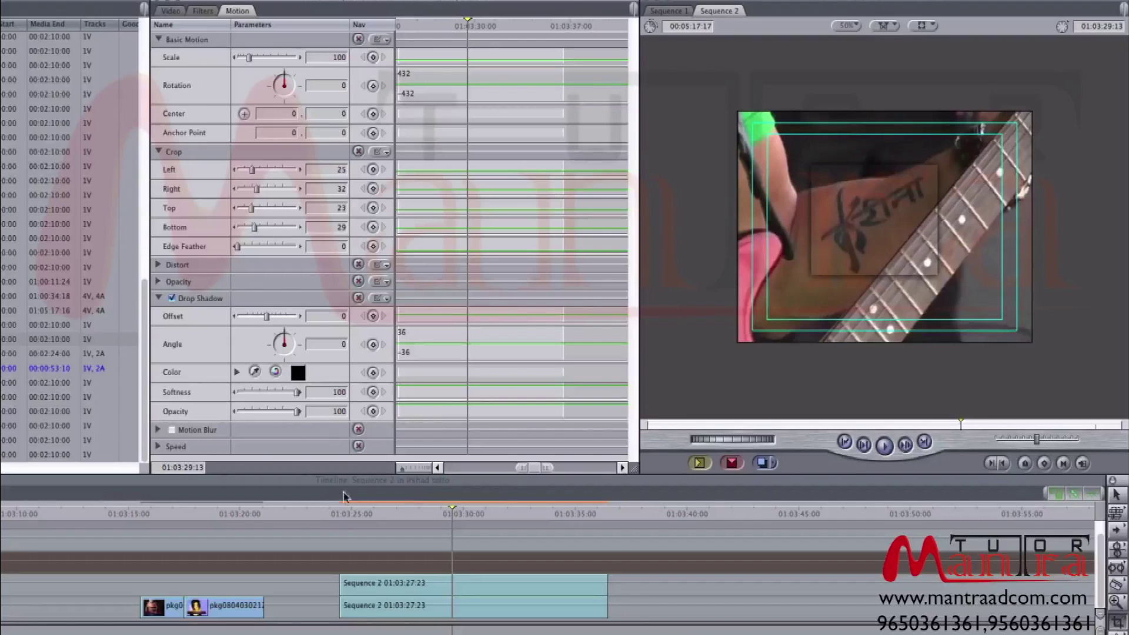
# Set the drop shadow colour of the cropped clip to red
pyautogui.click(297, 372)
pyautogui.moveTo(465, 274); pyautogui.dragTo(479, 171)
pyautogui.click(437, 266)
pyautogui.click(436, 423)
# Add motion keyframes to the cropped upper clip at its first frame, 01:03:24:12, and at 01:03:25:12
pyautogui.moveTo(393, 523); pyautogui.dragTo(341, 520)
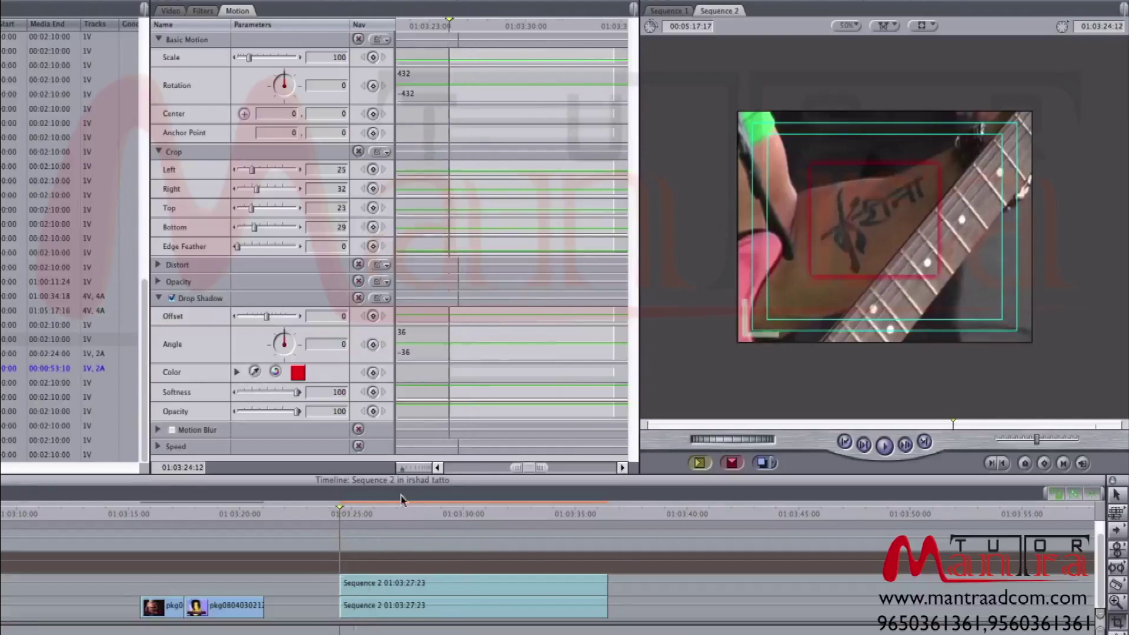
pyautogui.click(399, 586)
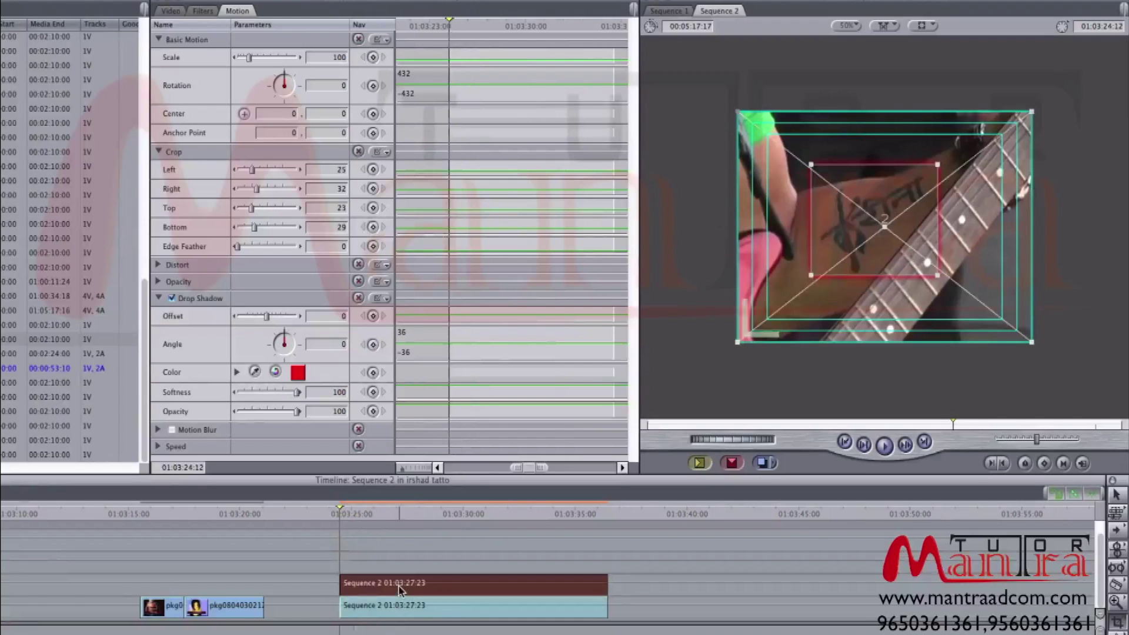
pyautogui.hotkey('ctrl', 'k')
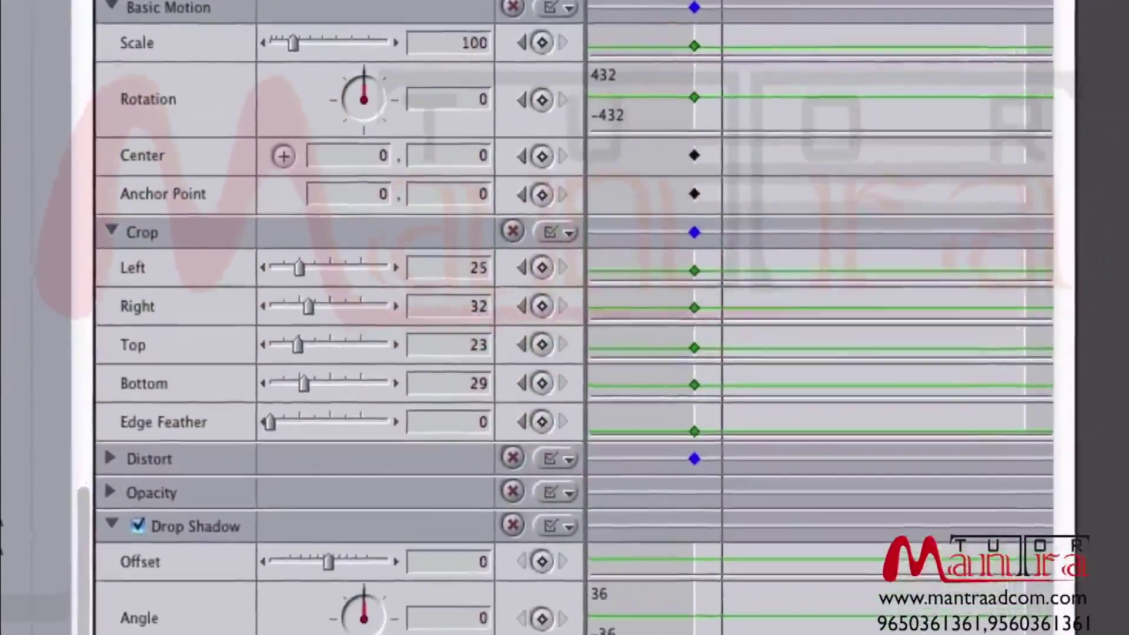
pyautogui.hotkey('ctrl', 'k')
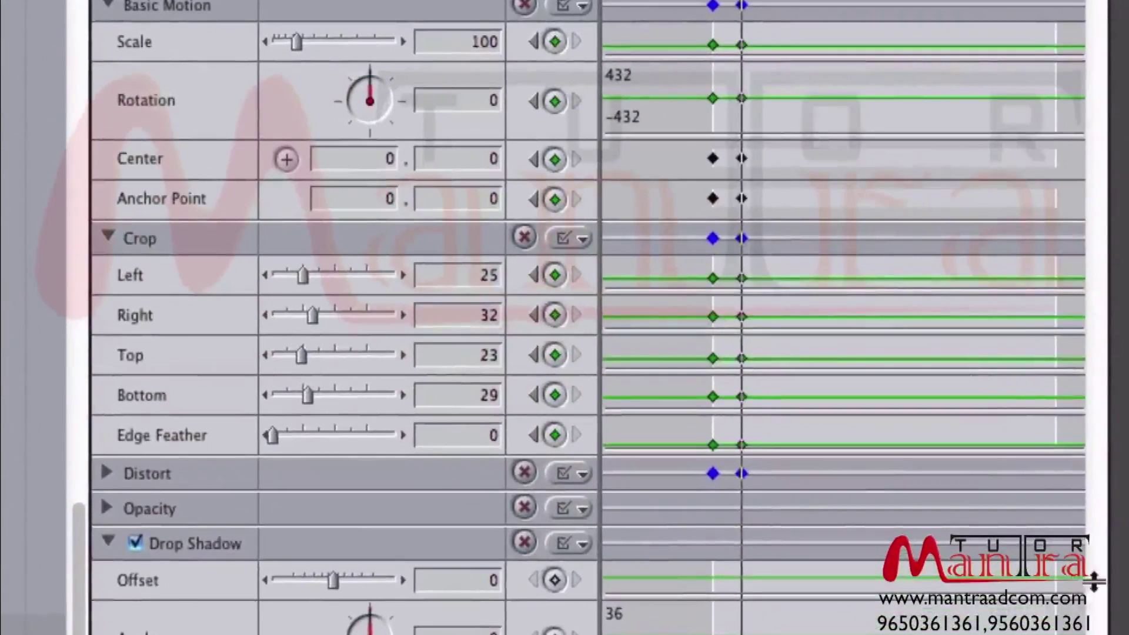
# Set the Left, Right, Top and Bottom crop values to 0 at the cropped clip's first keyframe
pyautogui.click(531, 316)
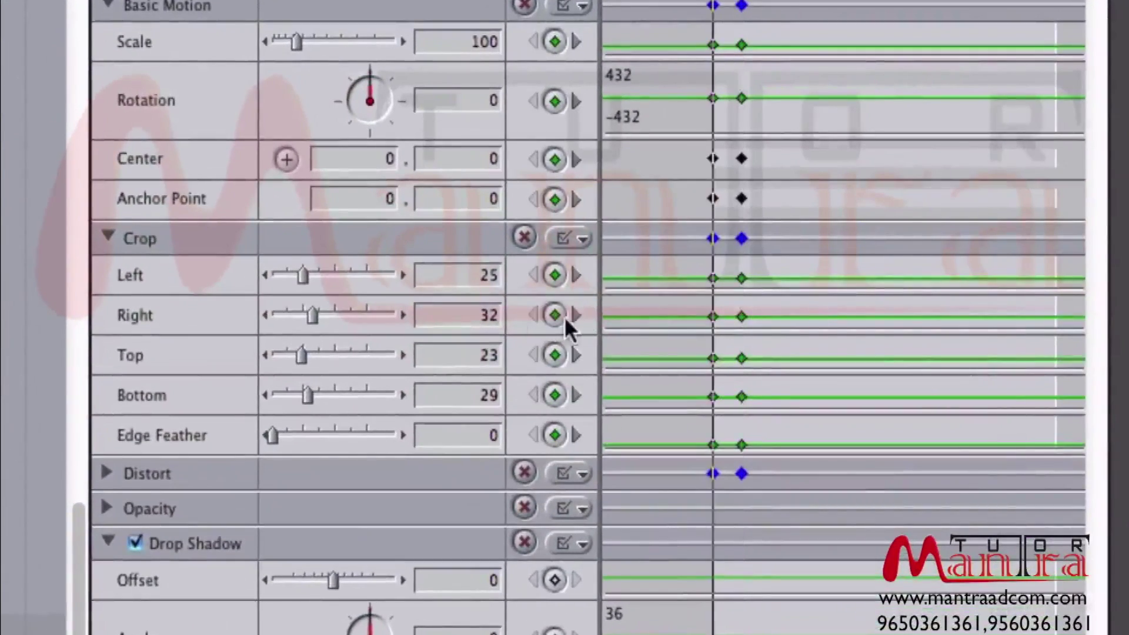
pyautogui.click(531, 316)
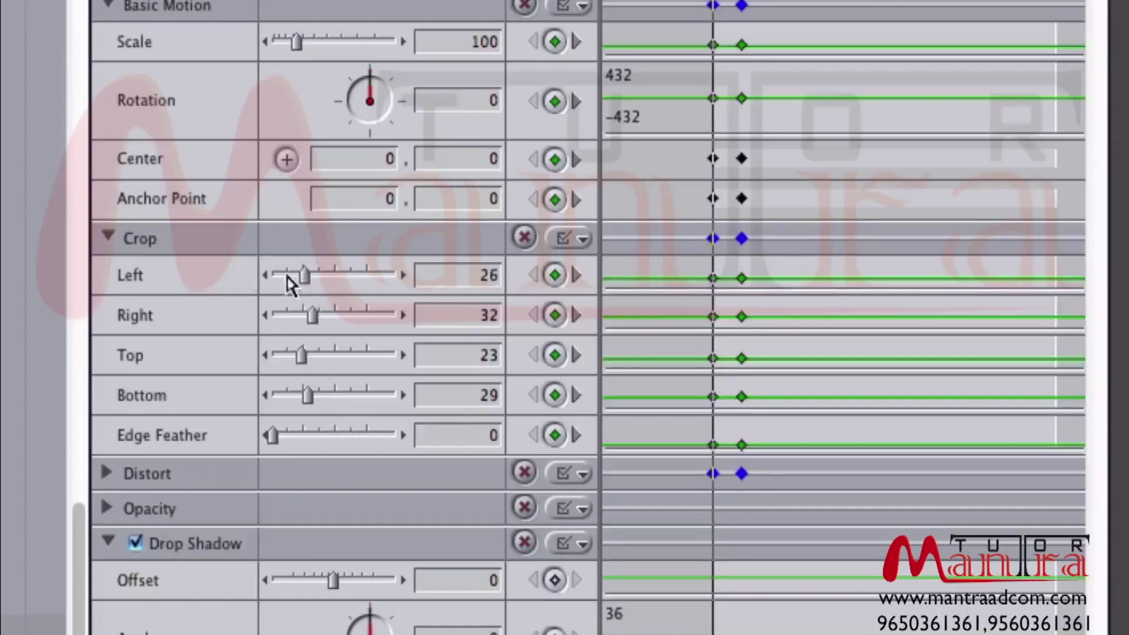
pyautogui.moveTo(288, 276); pyautogui.dragTo(230, 283)
pyautogui.moveTo(313, 315); pyautogui.dragTo(175, 363)
pyautogui.moveTo(299, 401); pyautogui.dragTo(210, 390)
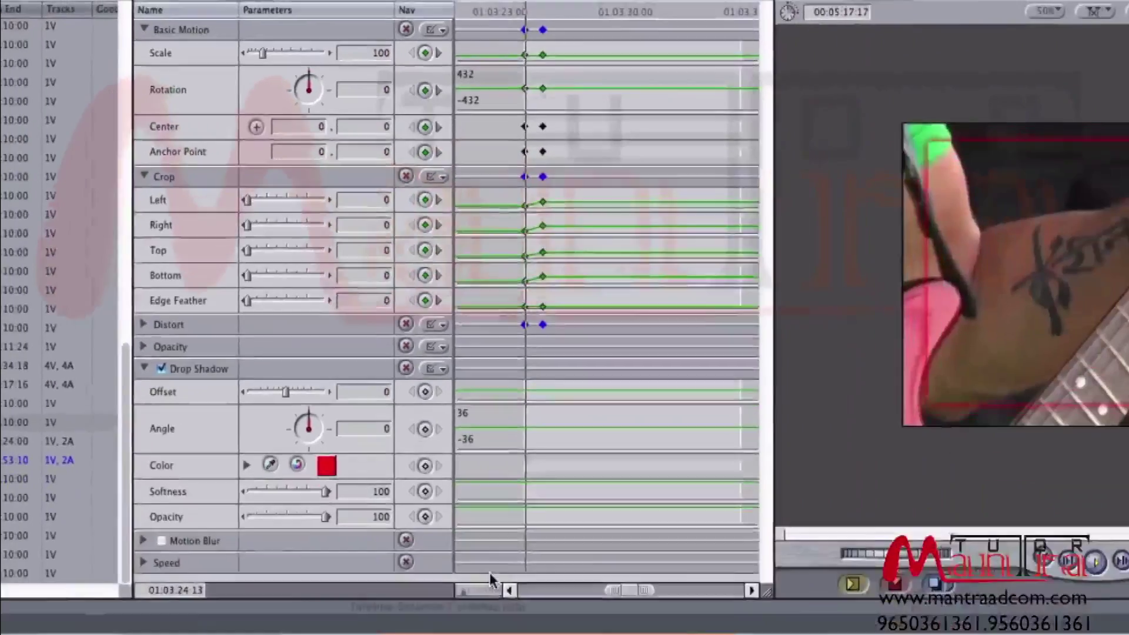
# Play the clips from their start twice to check the animated crop closing in around the tattoo
pyautogui.press('space')
pyautogui.press('space')
pyautogui.click(362, 247)
pyautogui.press('space')
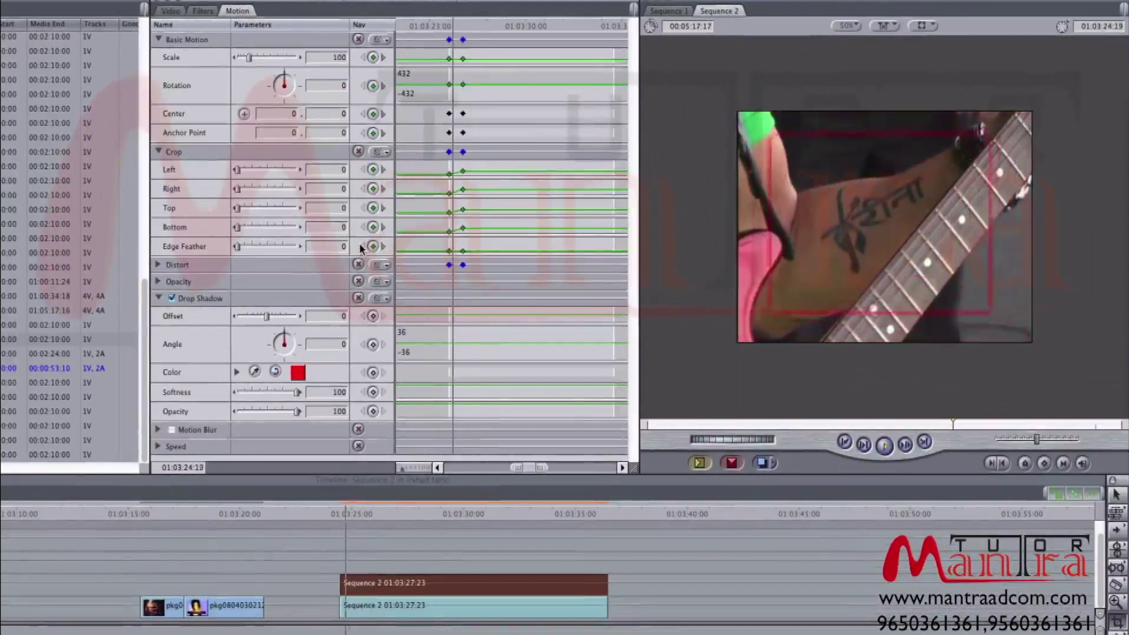
pyautogui.press('space')
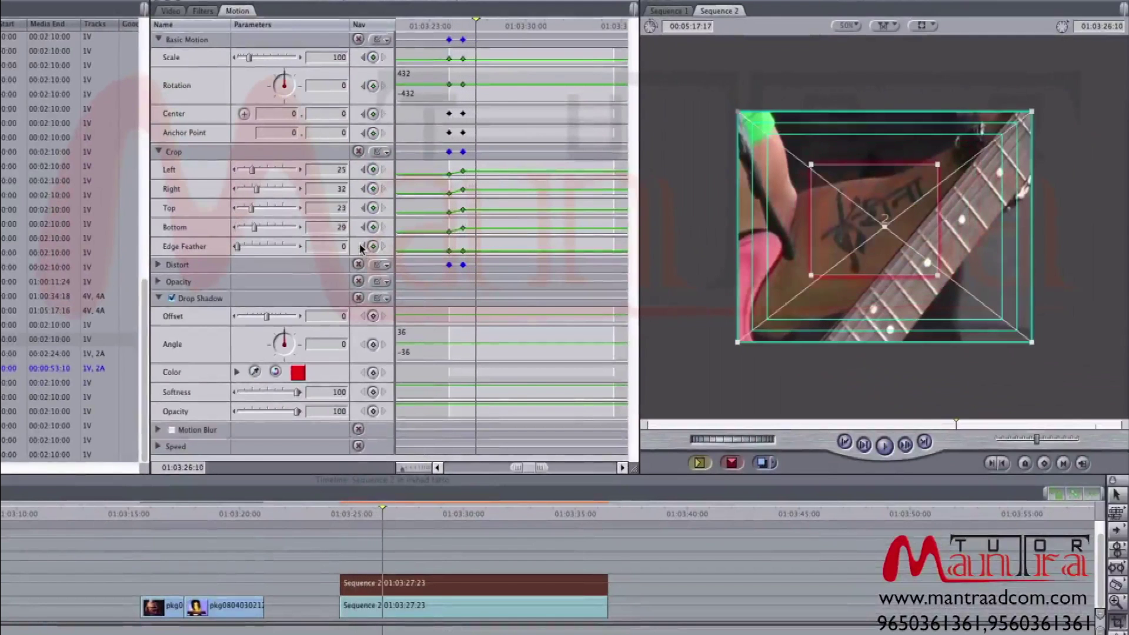
pyautogui.hotkey('shift', 'Left')
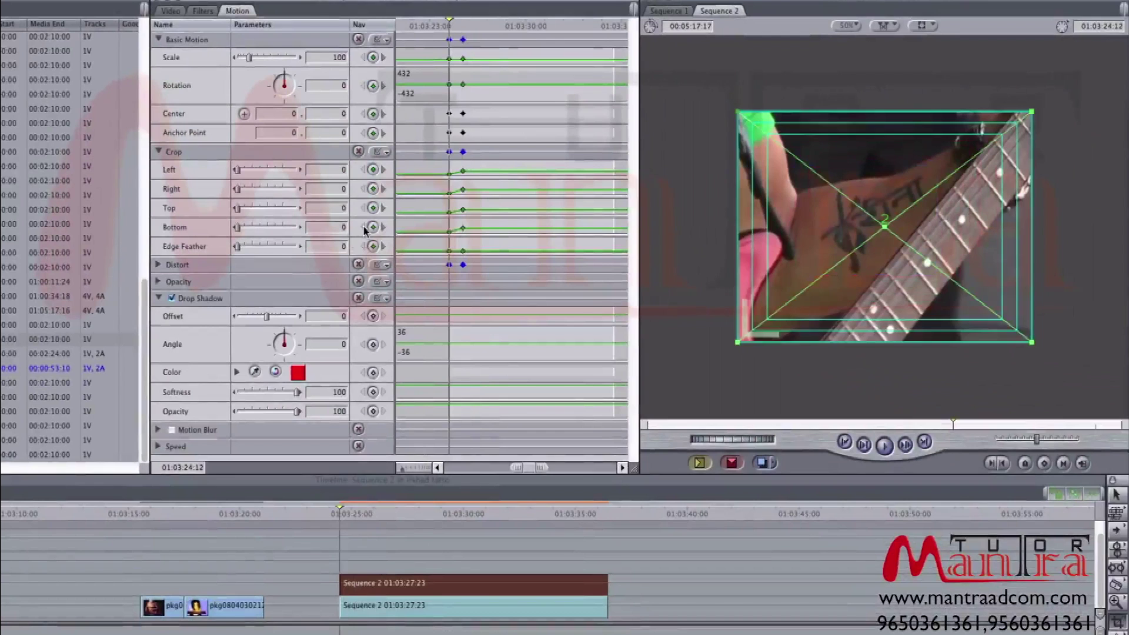
pyautogui.press('space')
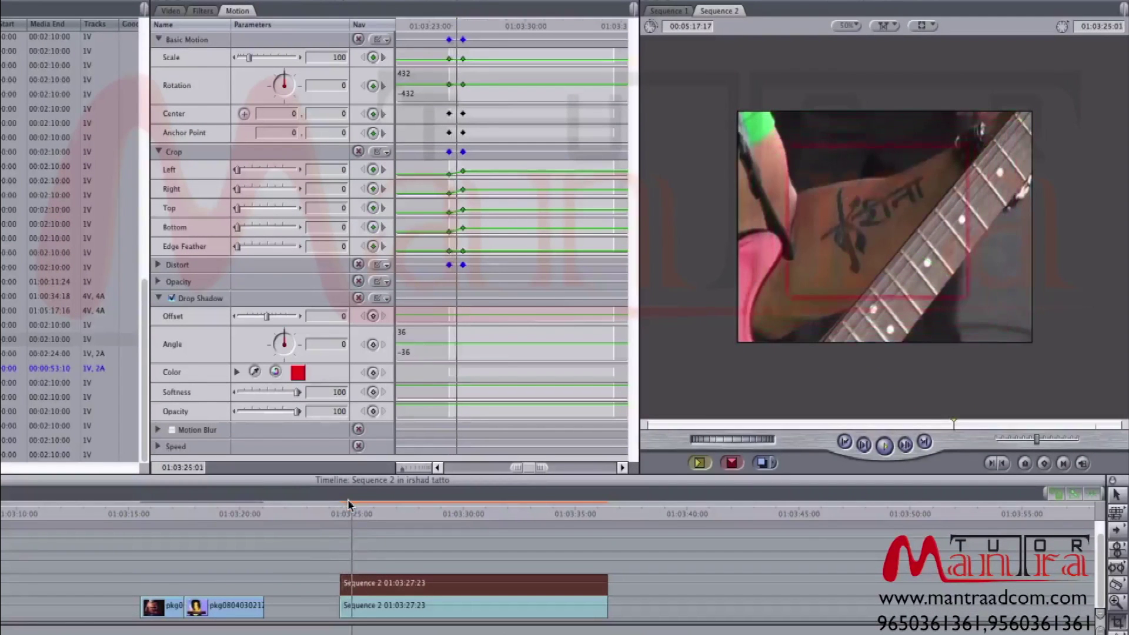
pyautogui.press('space')
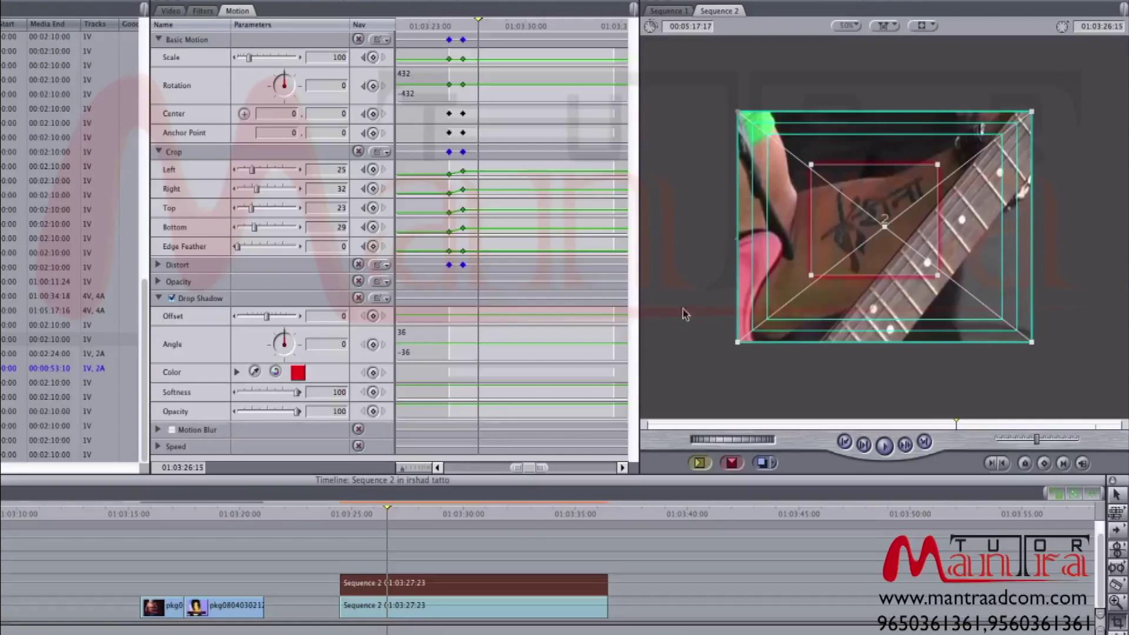
# Select both stacked clips and add motion keyframes to them at 01:03:25:12 and 01:03:26:12
pyautogui.click(364, 229)
pyautogui.click(470, 610)
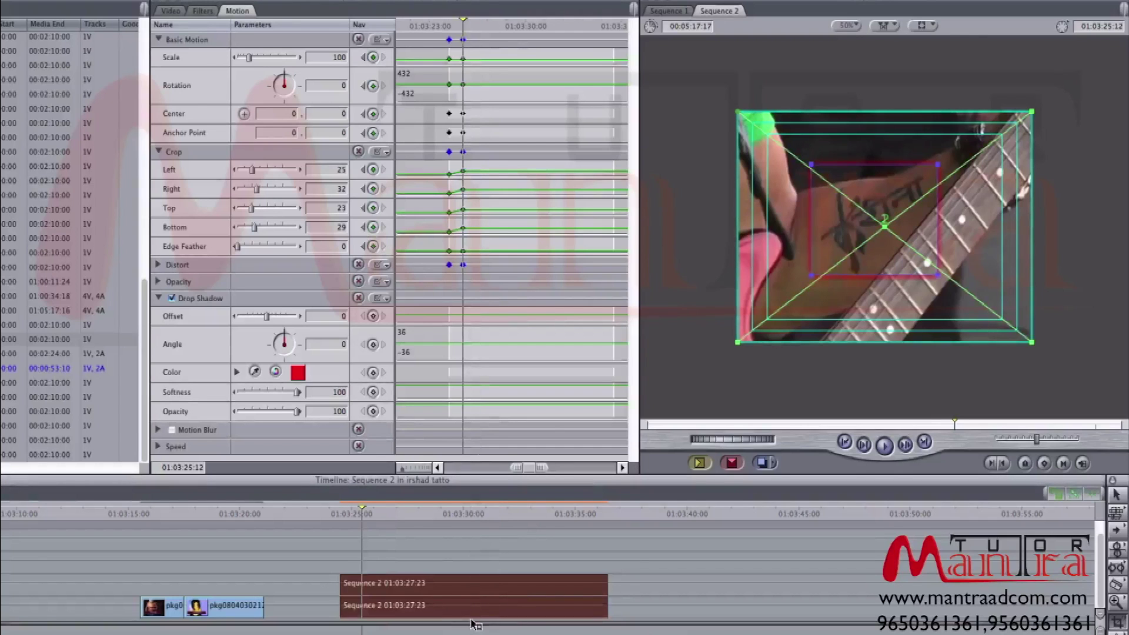
pyautogui.hotkey('shift', 'Right')
pyautogui.hotkey('ctrl', 'k')
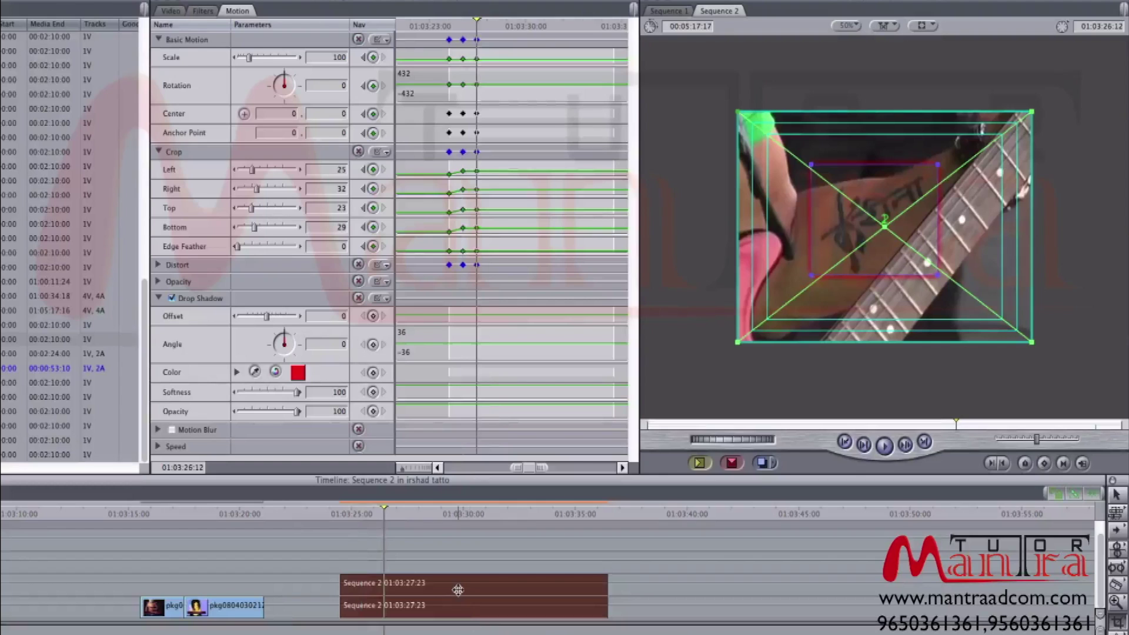
# Select only the lower freeze frame and shift its picture to the left in the canvas at the 01:03:26:12 keyframe
pyautogui.click(464, 567)
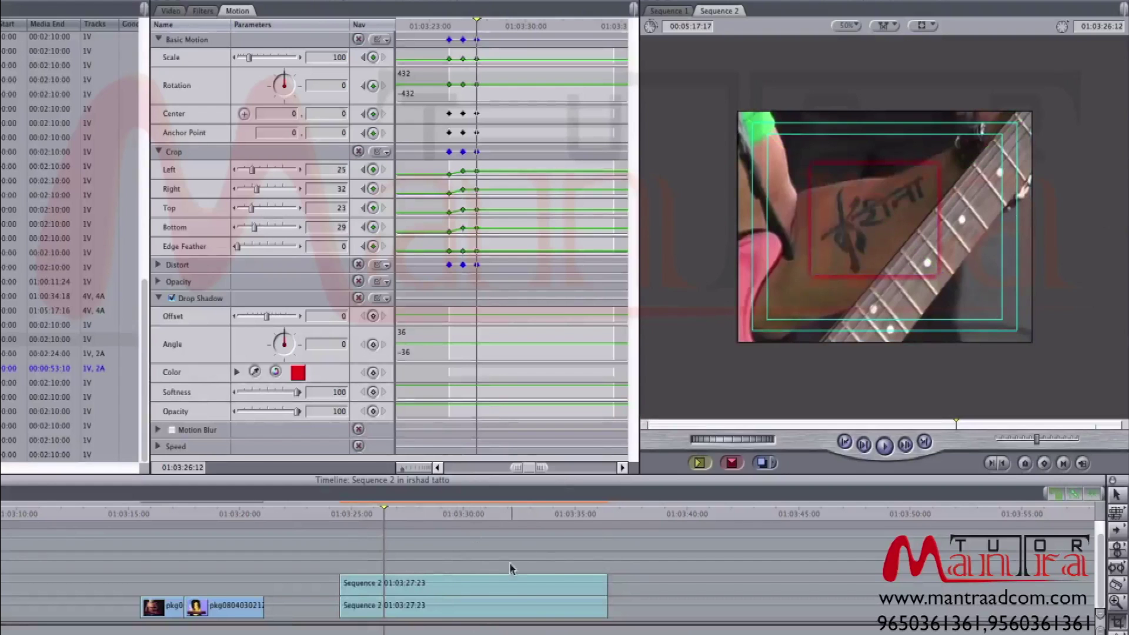
pyautogui.click(497, 610)
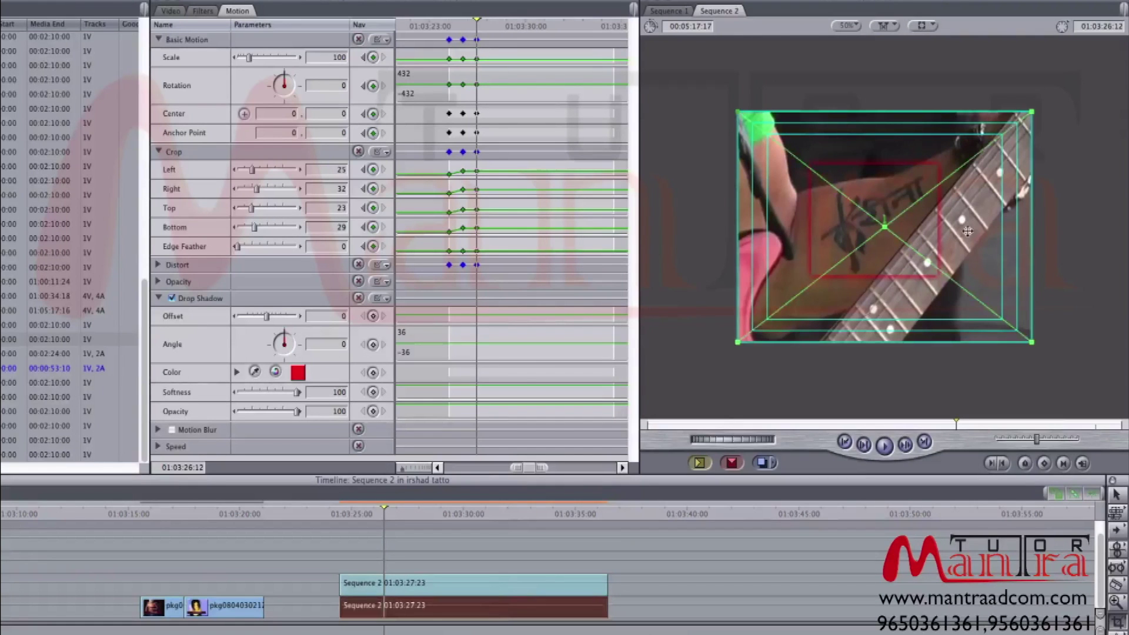
pyautogui.moveTo(977, 225); pyautogui.dragTo(913, 225)
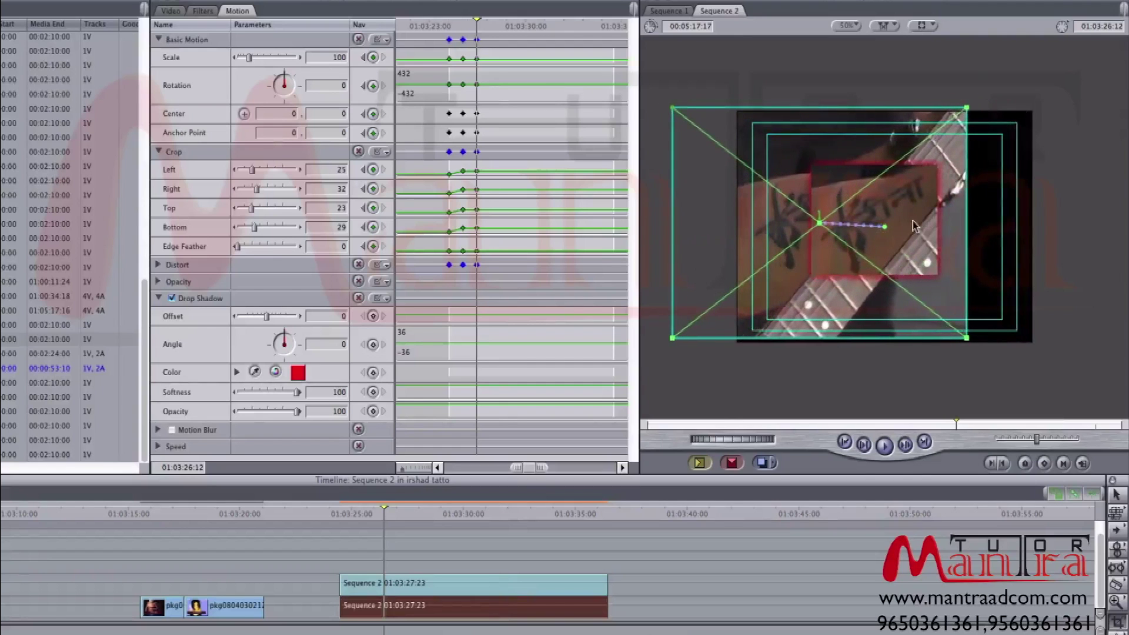
# Duplicate the cropped red-framed clip onto the third track and play the stack from its first frame
pyautogui.click(561, 589)
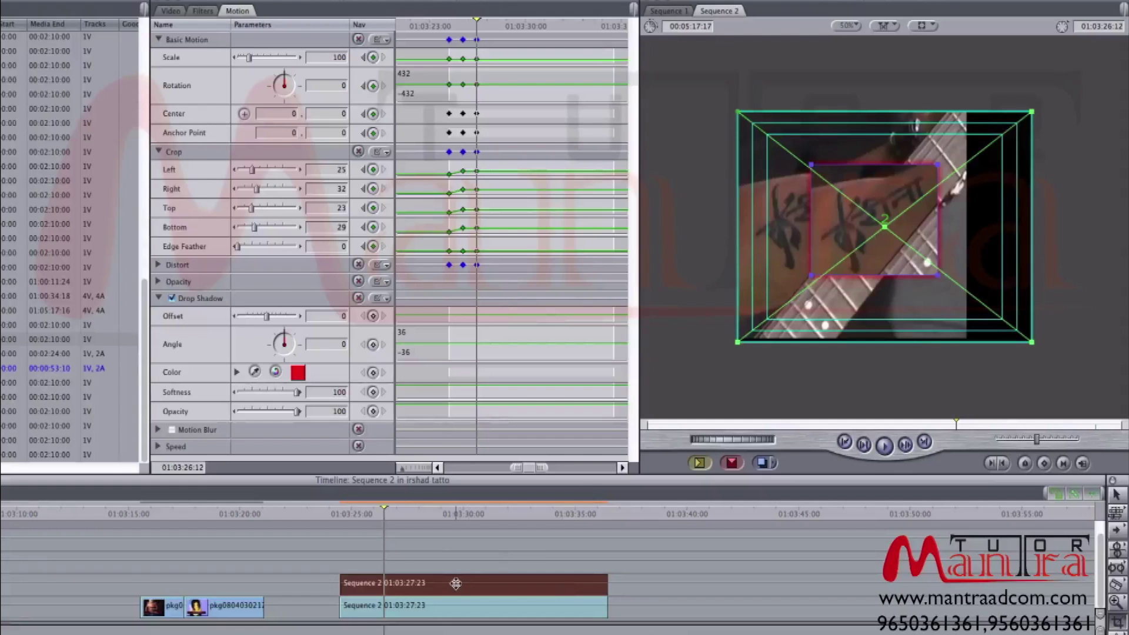
pyautogui.moveTo(456, 584); pyautogui.dragTo(449, 552)
pyautogui.click(338, 513)
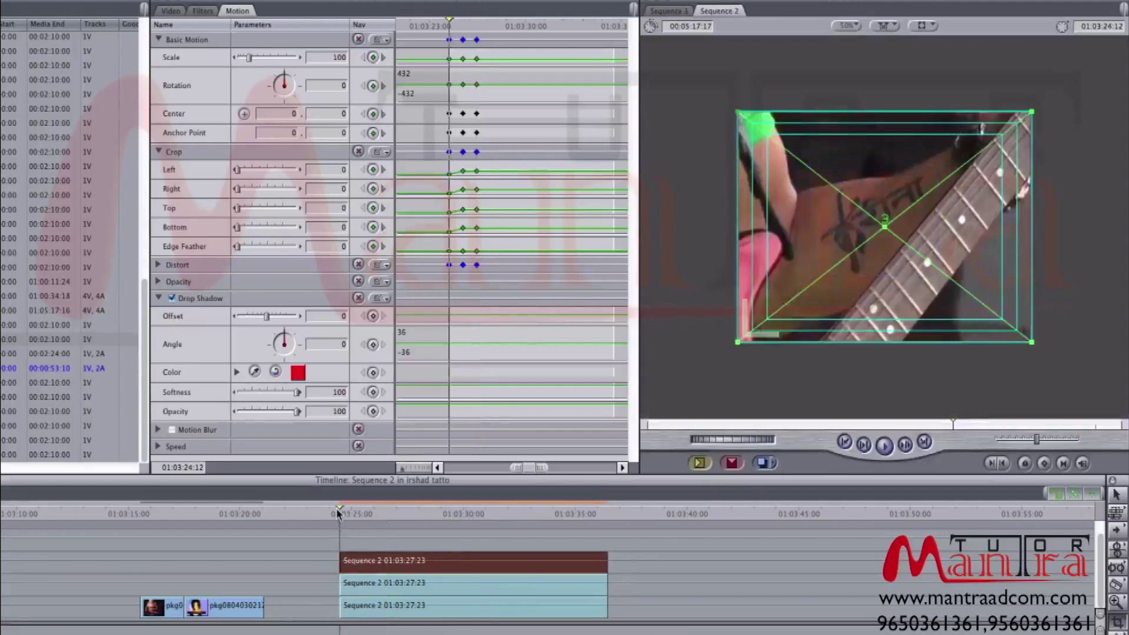
pyautogui.press('space')
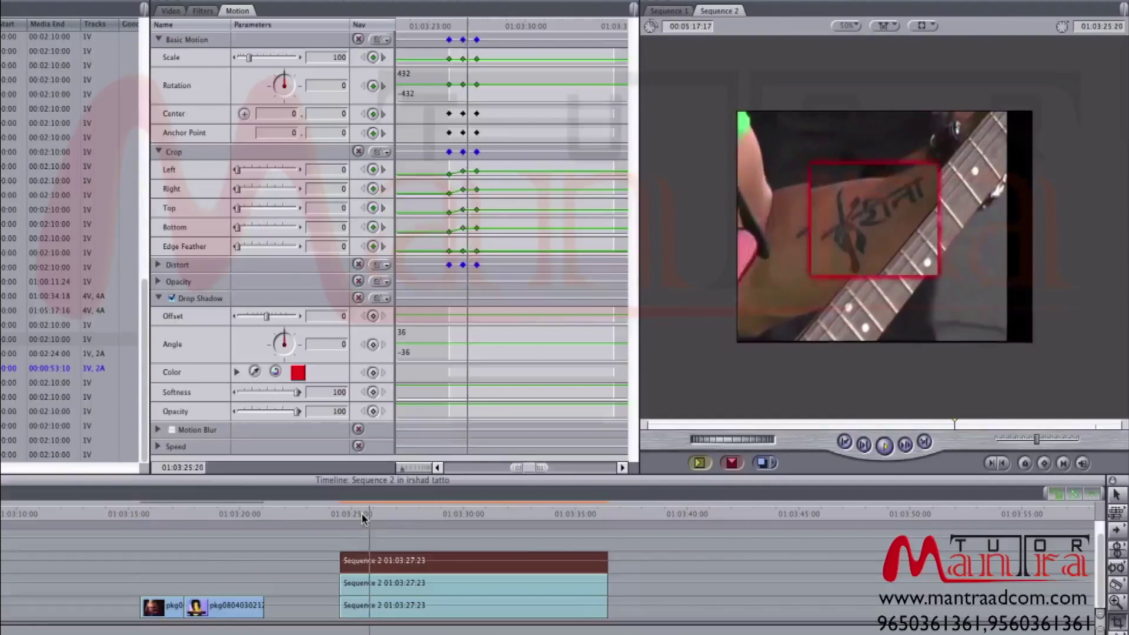
pyautogui.press('space')
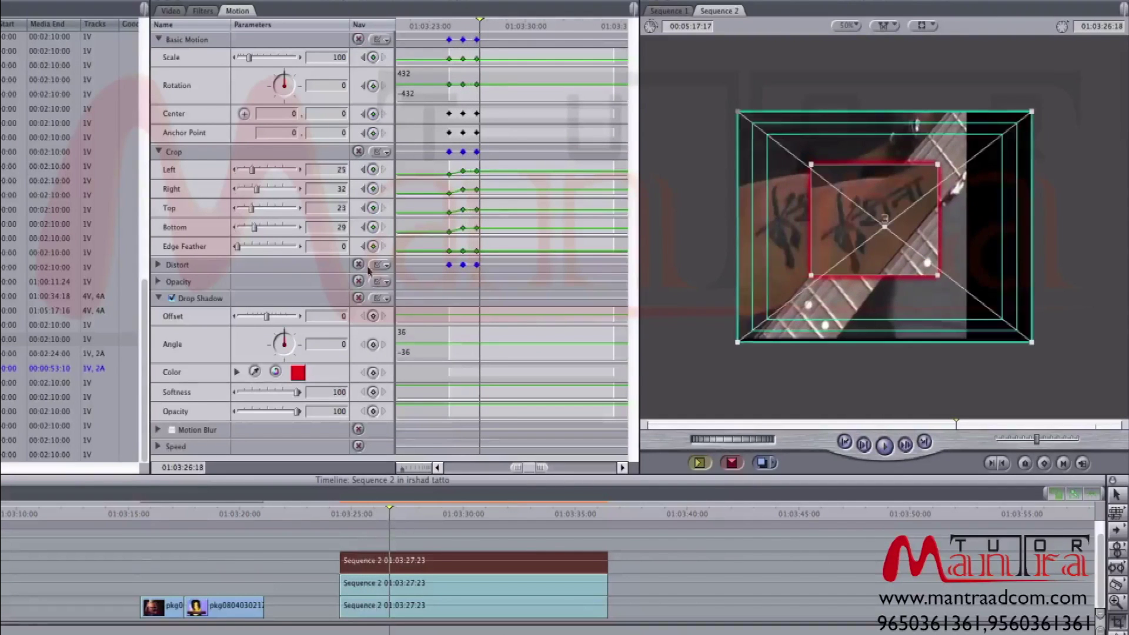
# At the 01:03:26:12 keyframe, move the third-track clip's picture to the canvas's upper right and the second-track clip's picture to the lower right
pyautogui.click(363, 246)
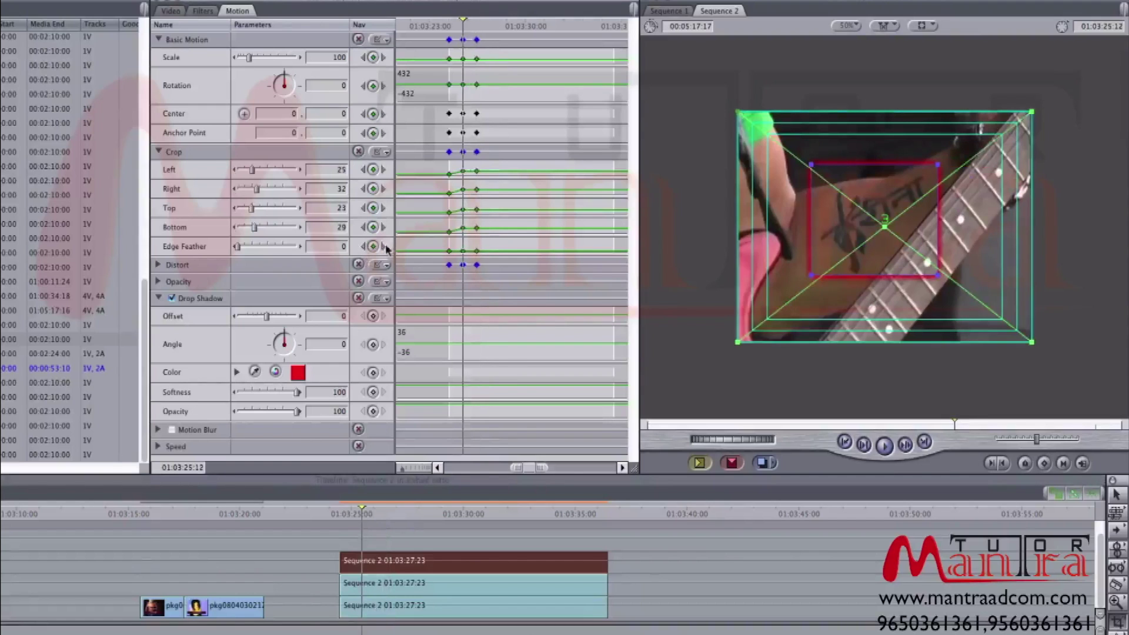
pyautogui.click(384, 247)
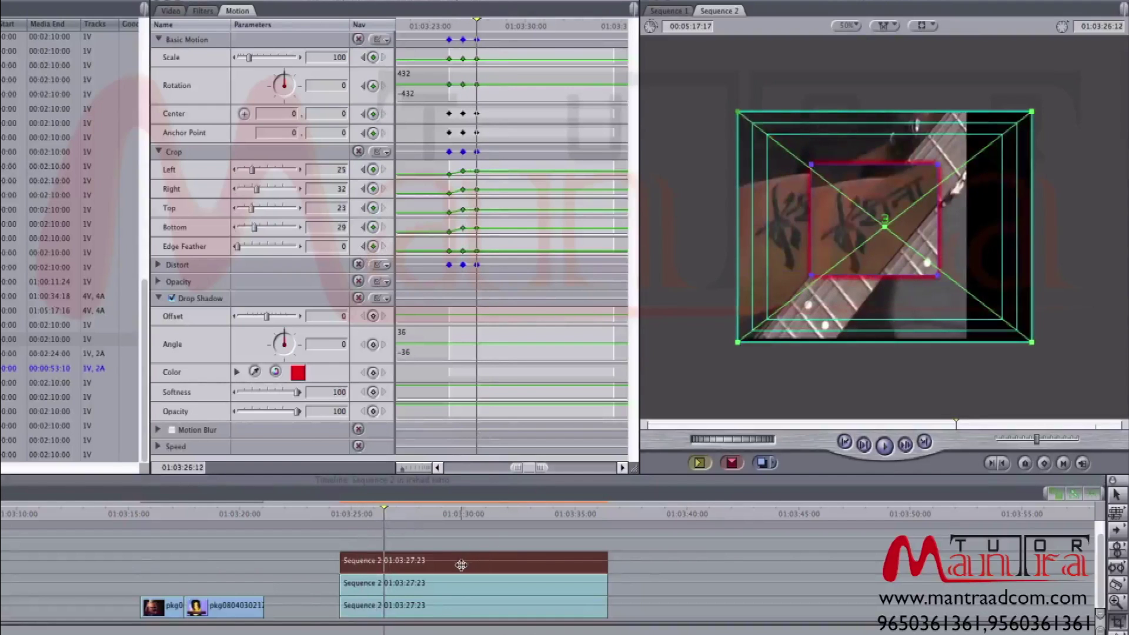
pyautogui.click(566, 495)
pyautogui.moveTo(883, 195); pyautogui.dragTo(966, 152)
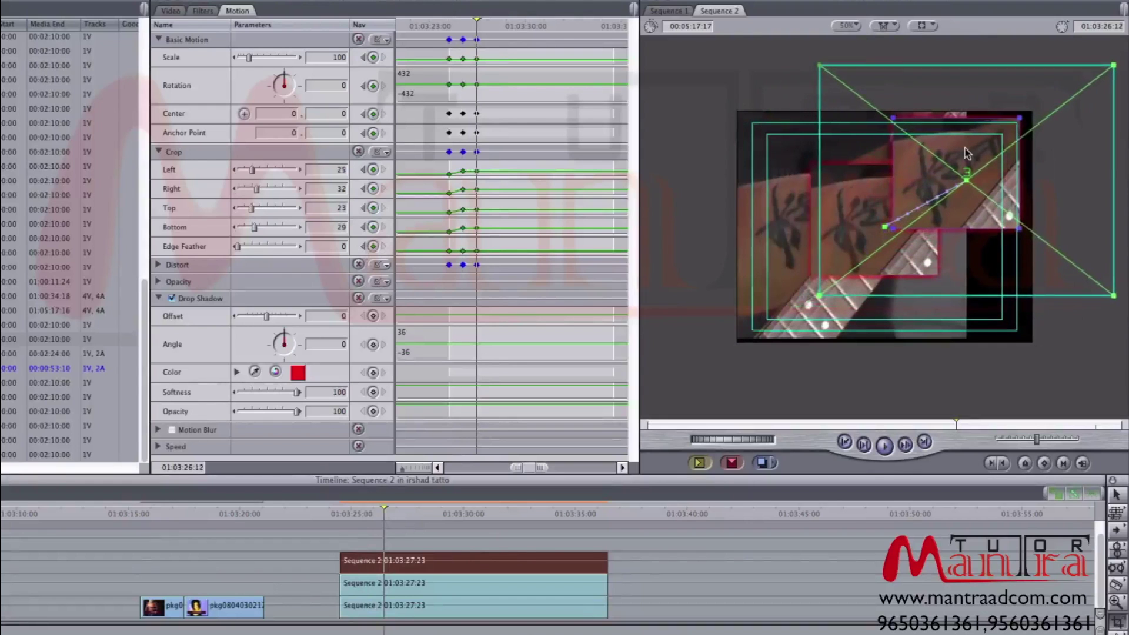
pyautogui.click(461, 584)
pyautogui.moveTo(832, 216); pyautogui.dragTo(915, 280)
# Play the stack twice from its start to check both framed copies moving apart
pyautogui.moveTo(382, 522); pyautogui.dragTo(345, 517)
pyautogui.press('space')
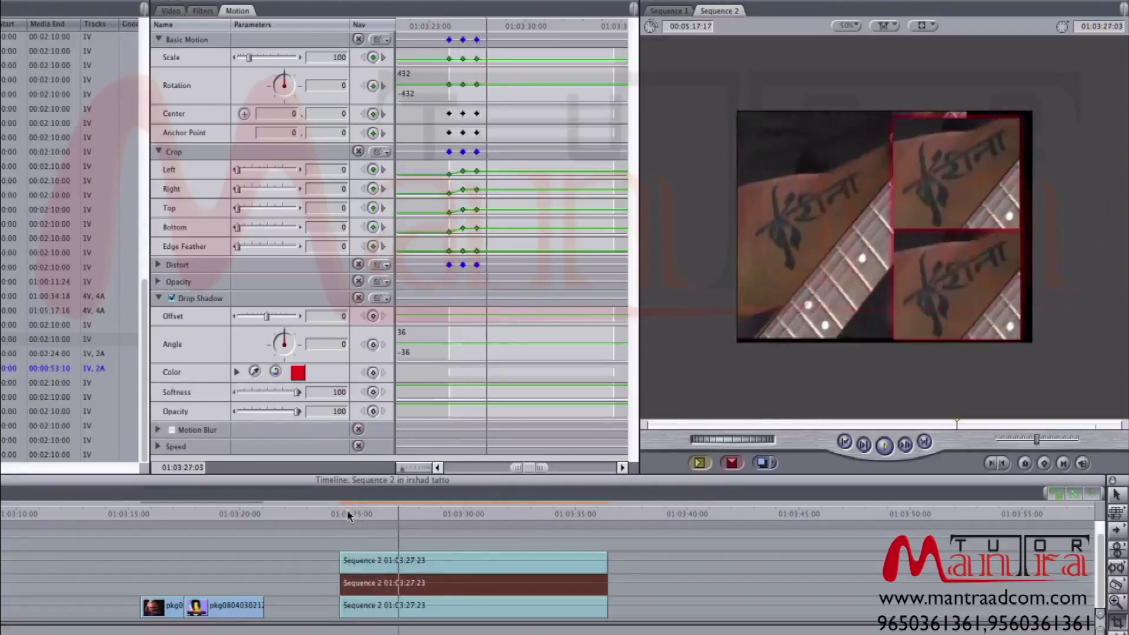
pyautogui.click(338, 512)
pyautogui.press('space')
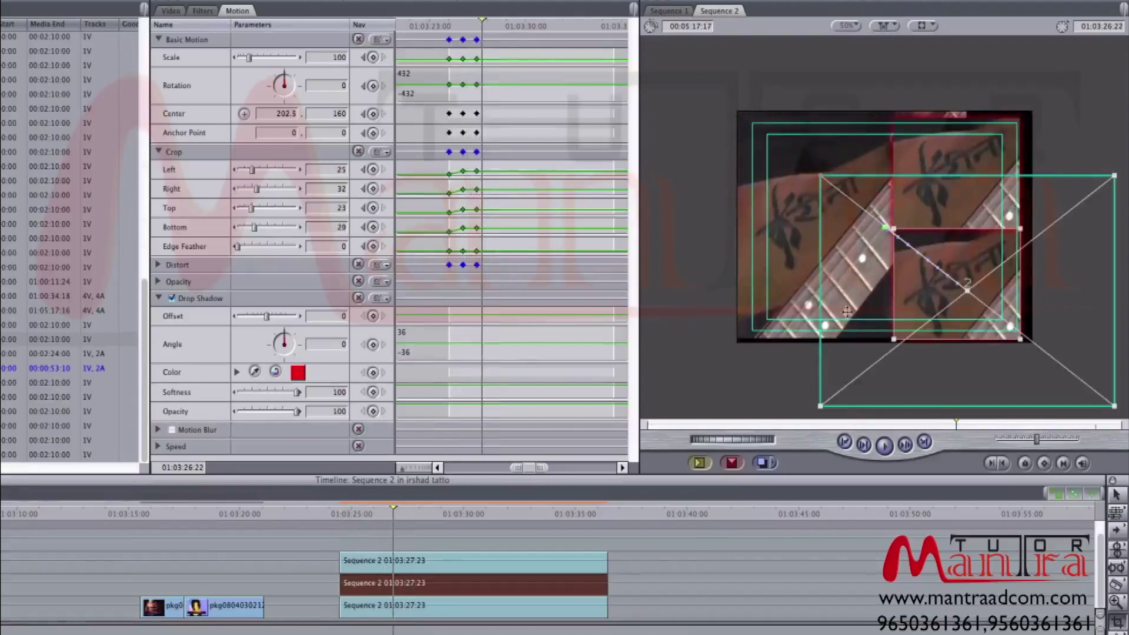
# Move the second-track clip's picture to the canvas's upper right at 01:03:26:12, center about 198.75, -116, and delete the third-track clip
pyautogui.click(363, 190)
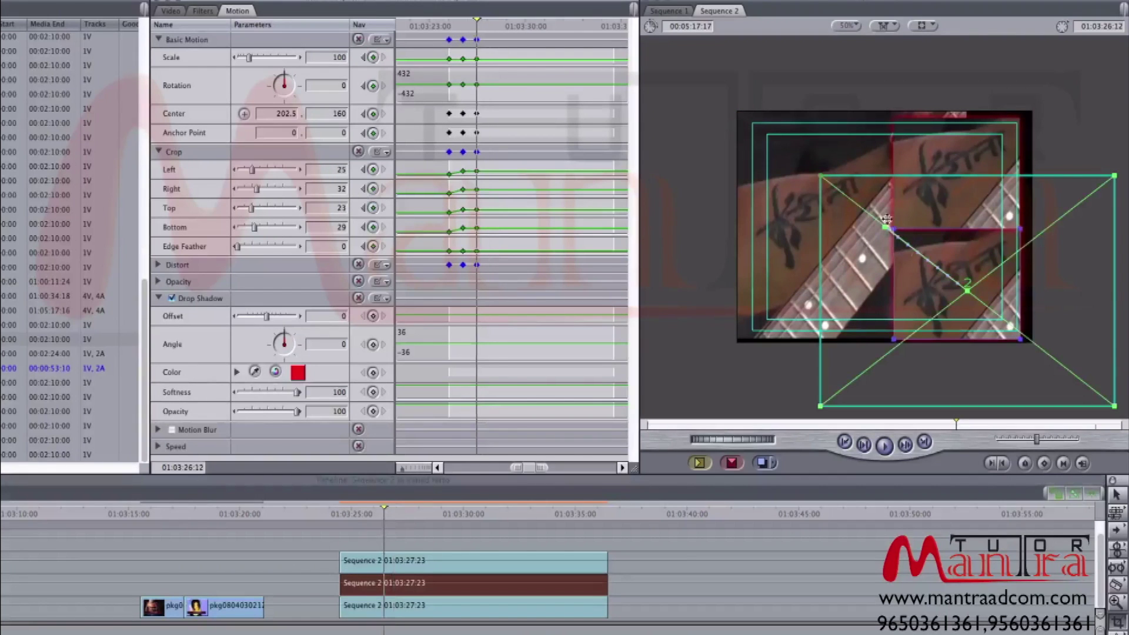
pyautogui.moveTo(950, 277); pyautogui.dragTo(933, 176)
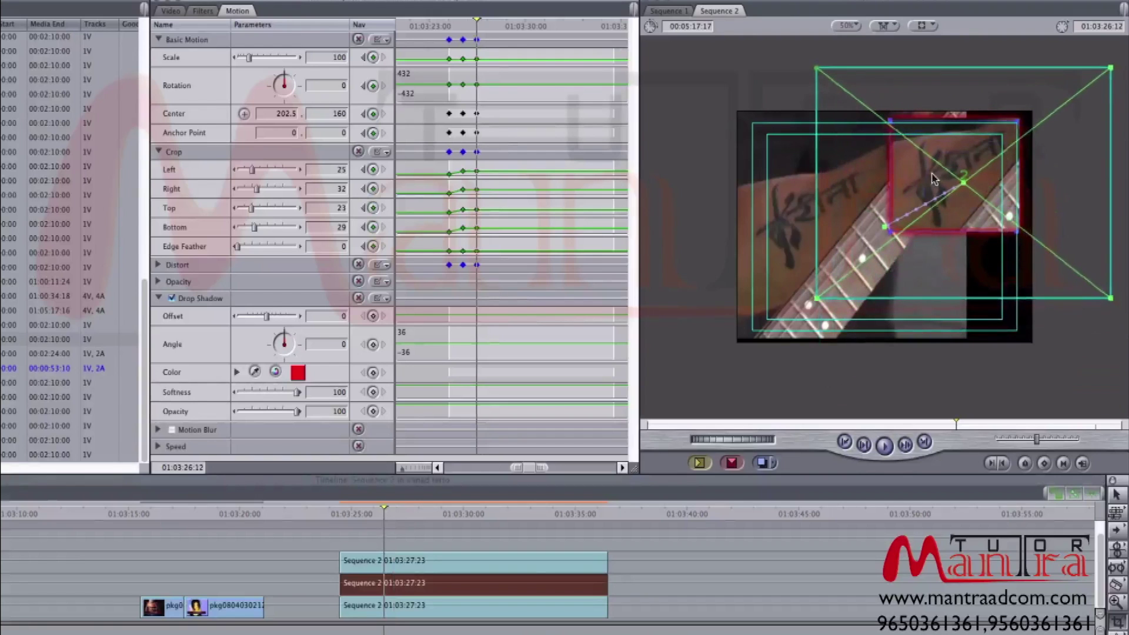
pyautogui.click(503, 570)
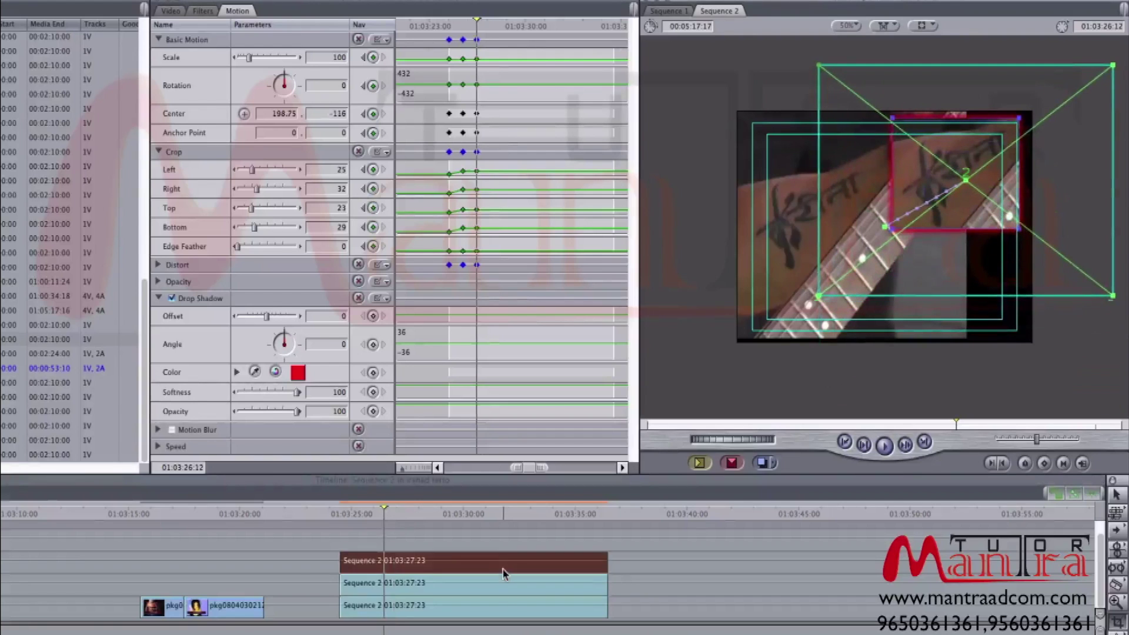
pyautogui.press('Delete')
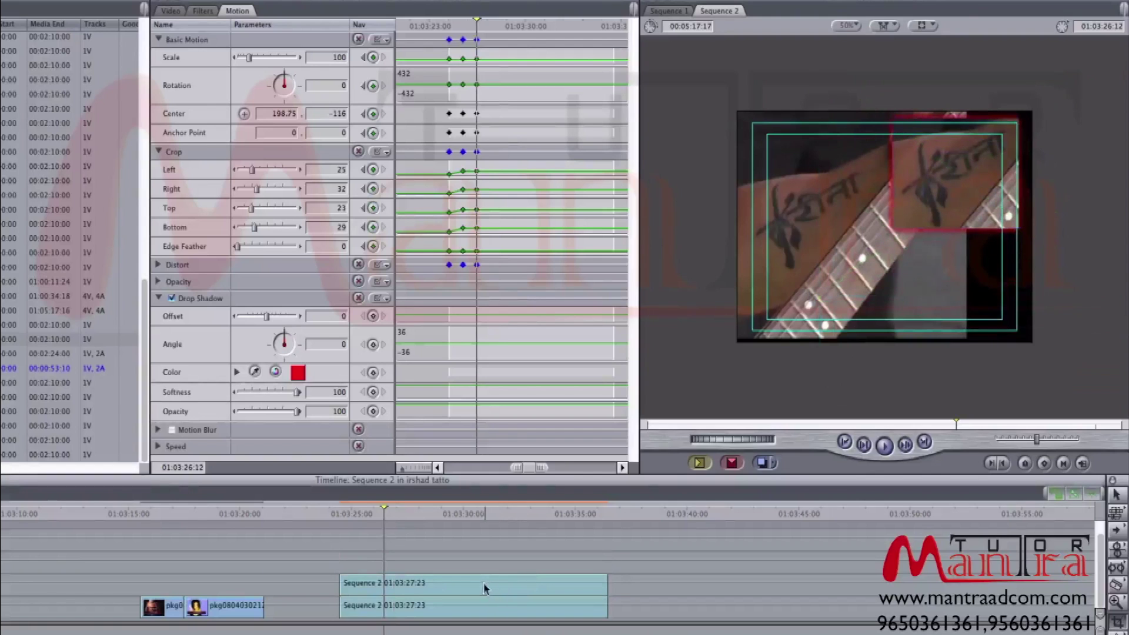
# Select both stacked clips and add motion keyframes to them at 01:03:27:12
pyautogui.hotkey('shift', 'Right')
pyautogui.click(468, 584)
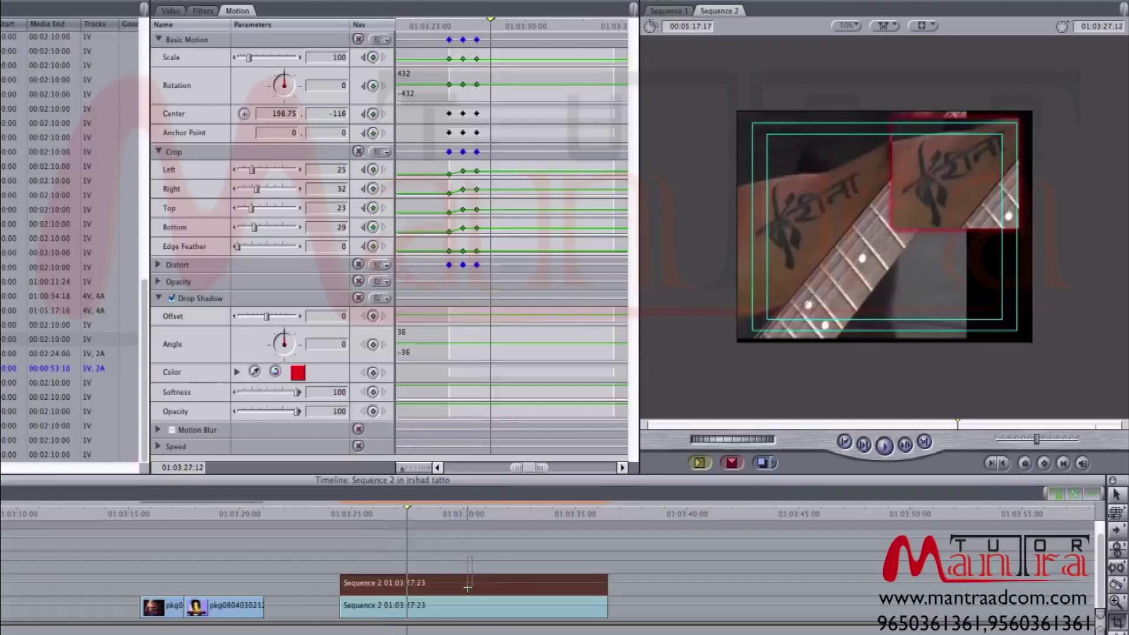
pyautogui.keyDown('shift'); pyautogui.click(468, 611); pyautogui.keyUp('shift')
# Duplicate the framed second-track clip onto the third track and shift the copy's picture straight down below the original at 01:03:27:12
pyautogui.moveTo(469, 584)
pyautogui.mouseDown()
pyautogui.moveTo(492, 555)
pyautogui.moveTo(478, 565)
pyautogui.mouseUp()
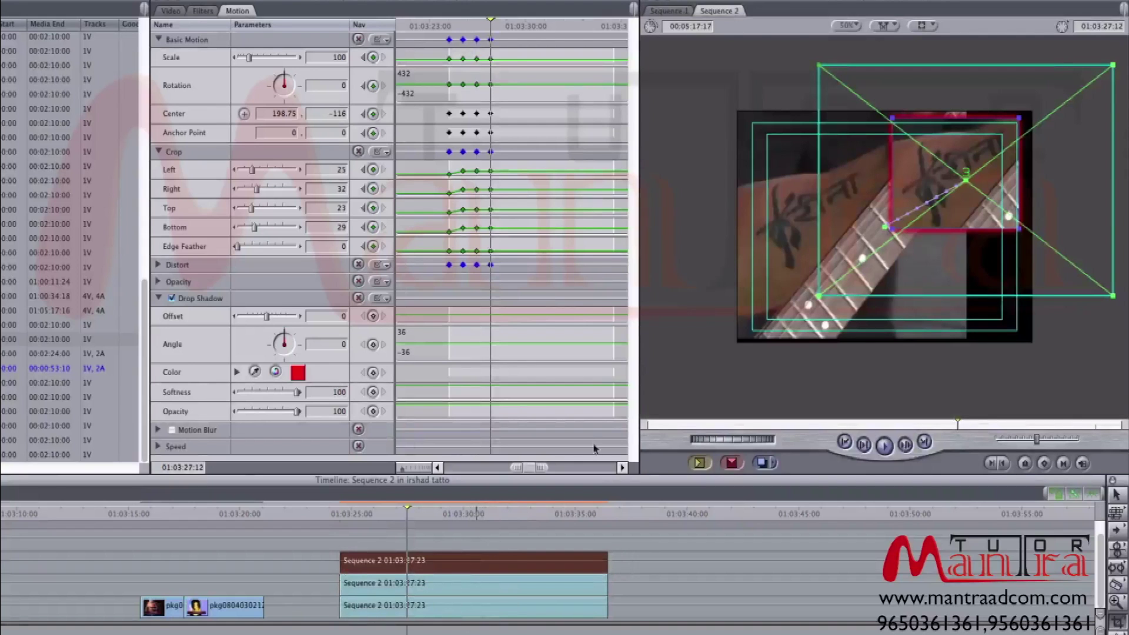
pyautogui.moveTo(956, 151); pyautogui.dragTo(958, 264)
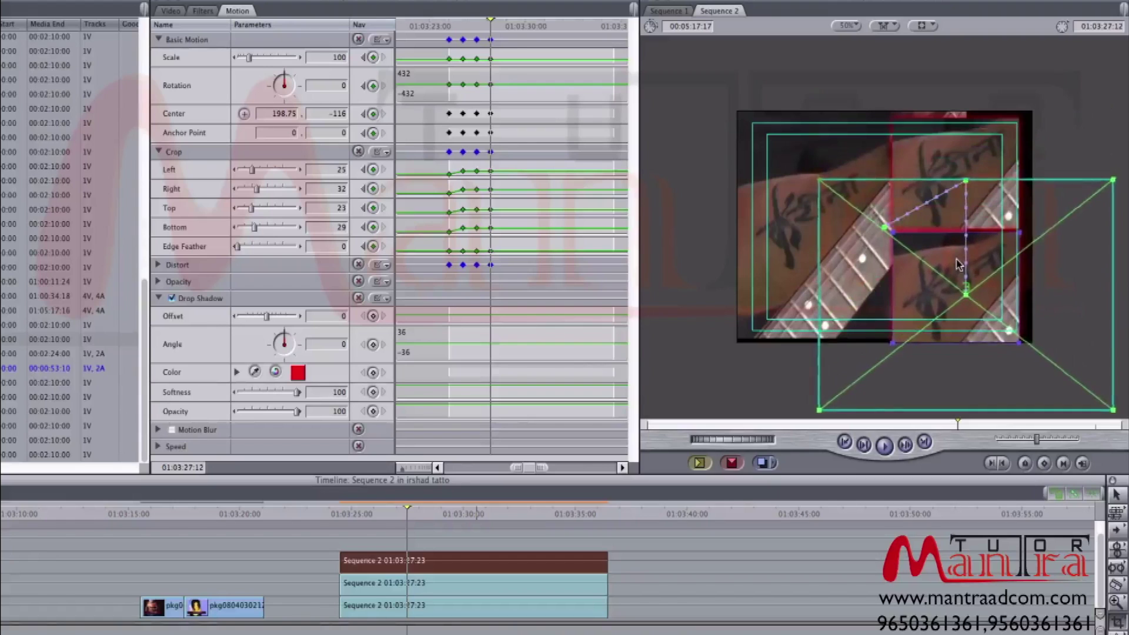
pyautogui.click(585, 407)
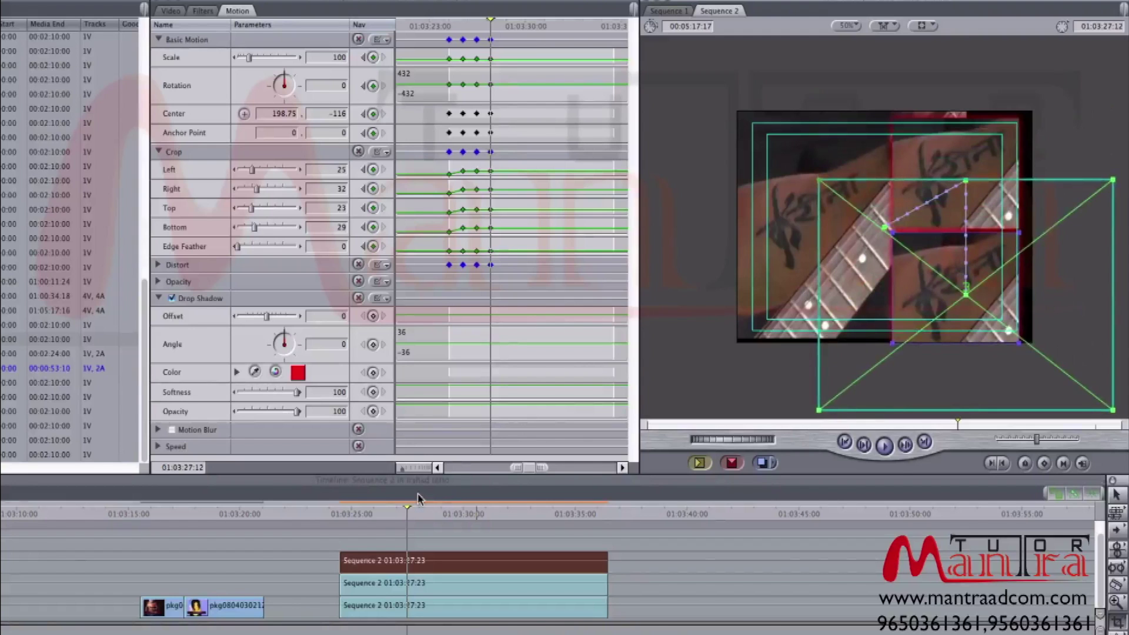
# Play the three-clip stack twice from its start to check the second frame sliding down out of the first
pyautogui.click(341, 513)
pyautogui.press('space')
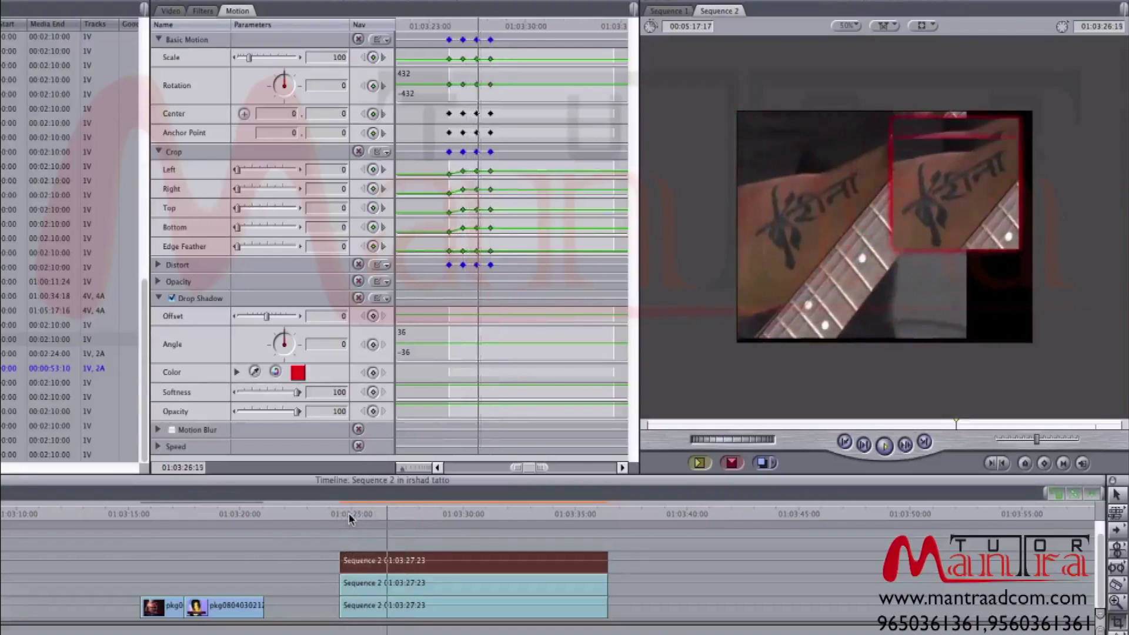
pyautogui.press('space')
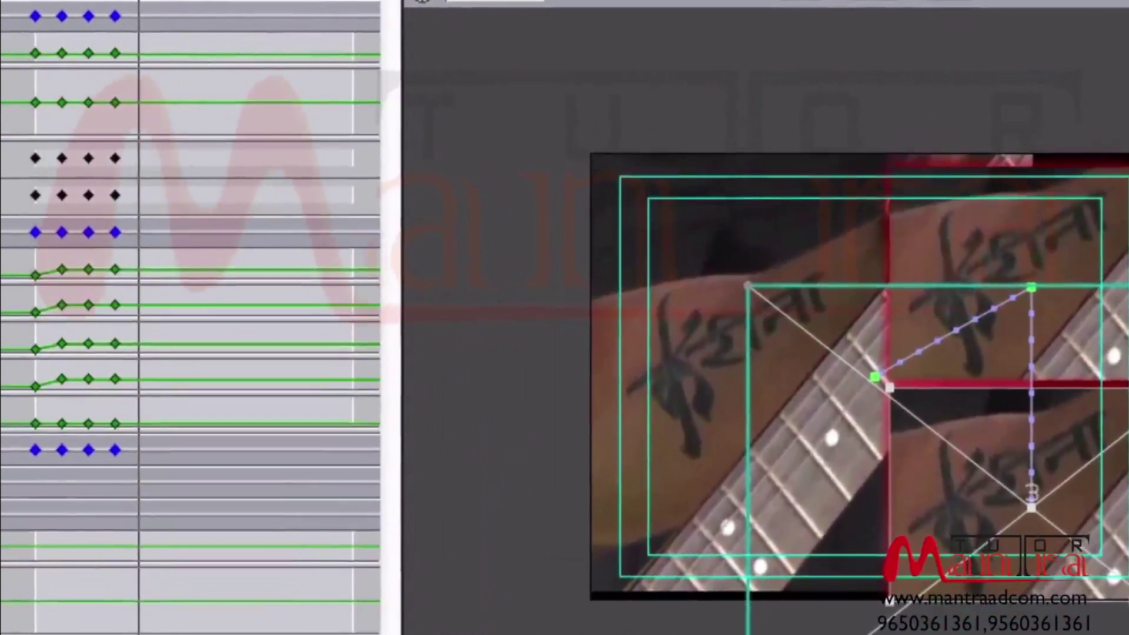
pyautogui.press('space')
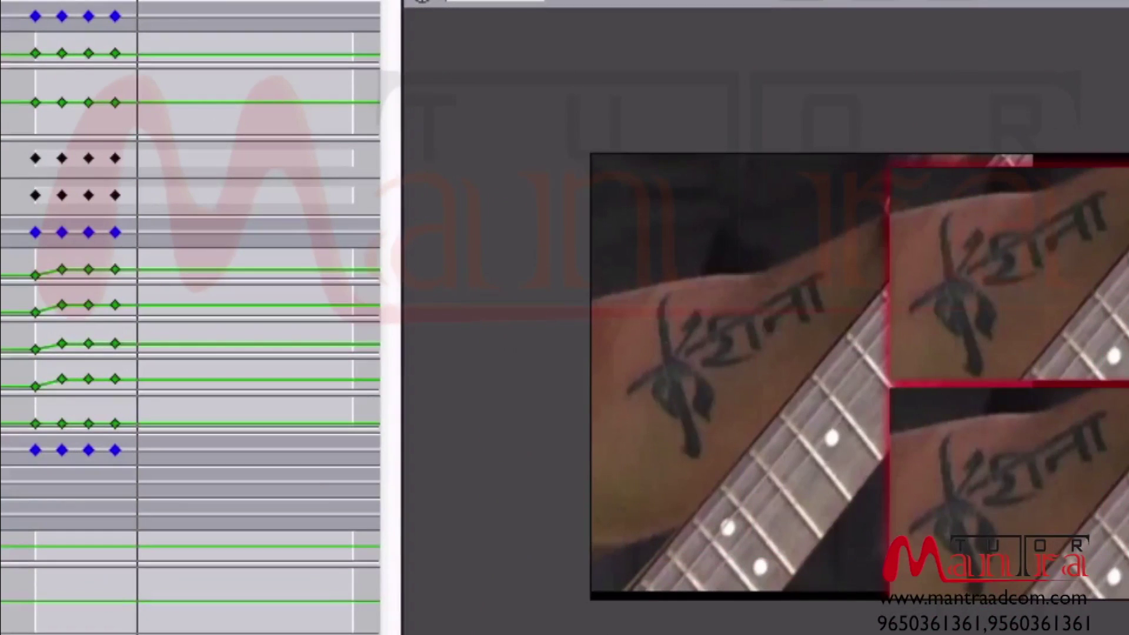
pyautogui.click(344, 516)
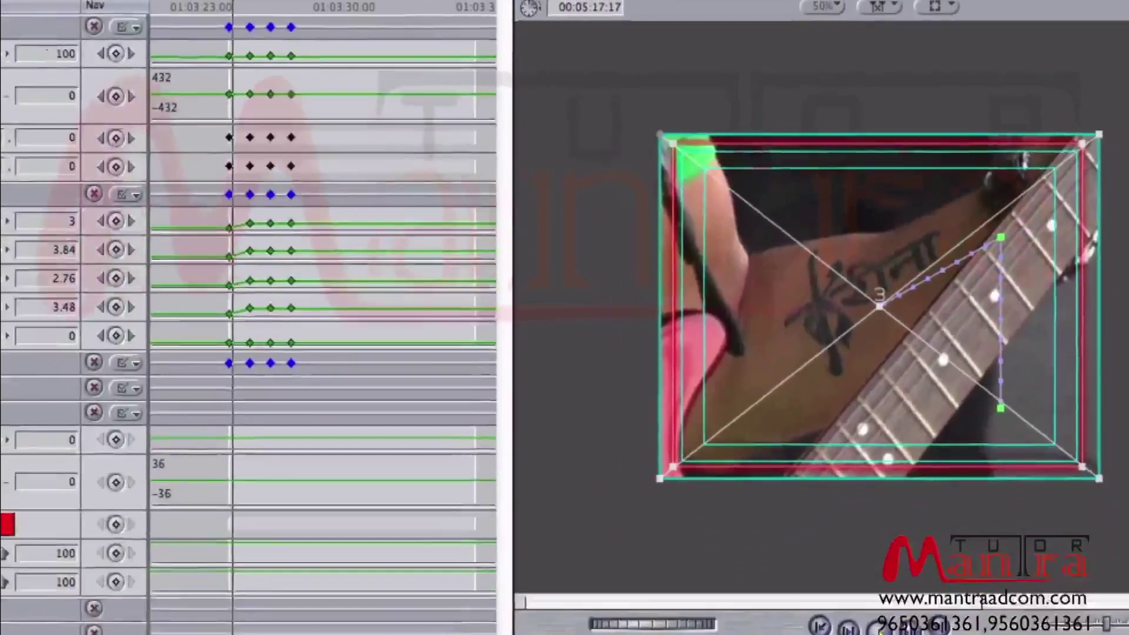
pyautogui.press('space')
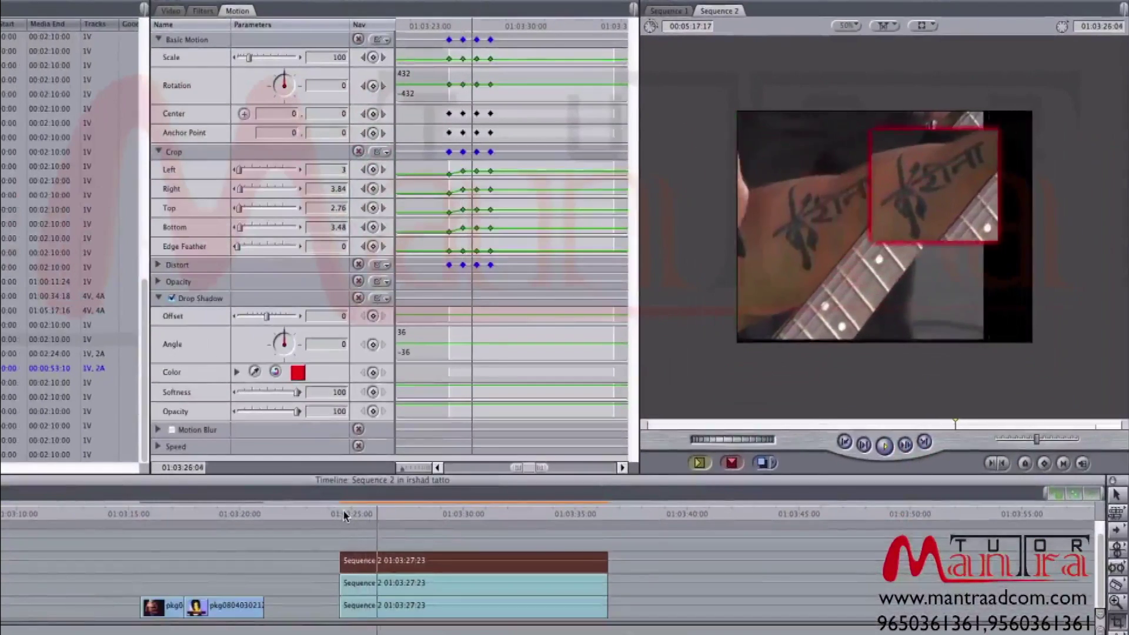
pyautogui.press('space')
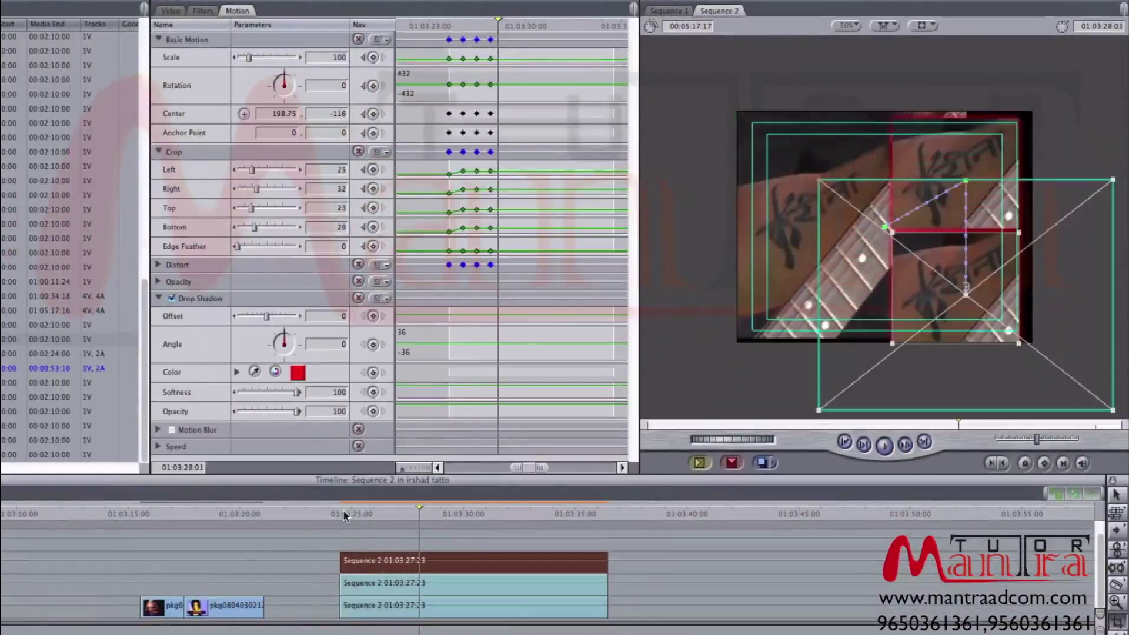
# Select all three stacked clips and duplicate them on the same tracks after the original stack, starting at about 01:03:38
pyautogui.moveTo(488, 528); pyautogui.dragTo(447, 623)
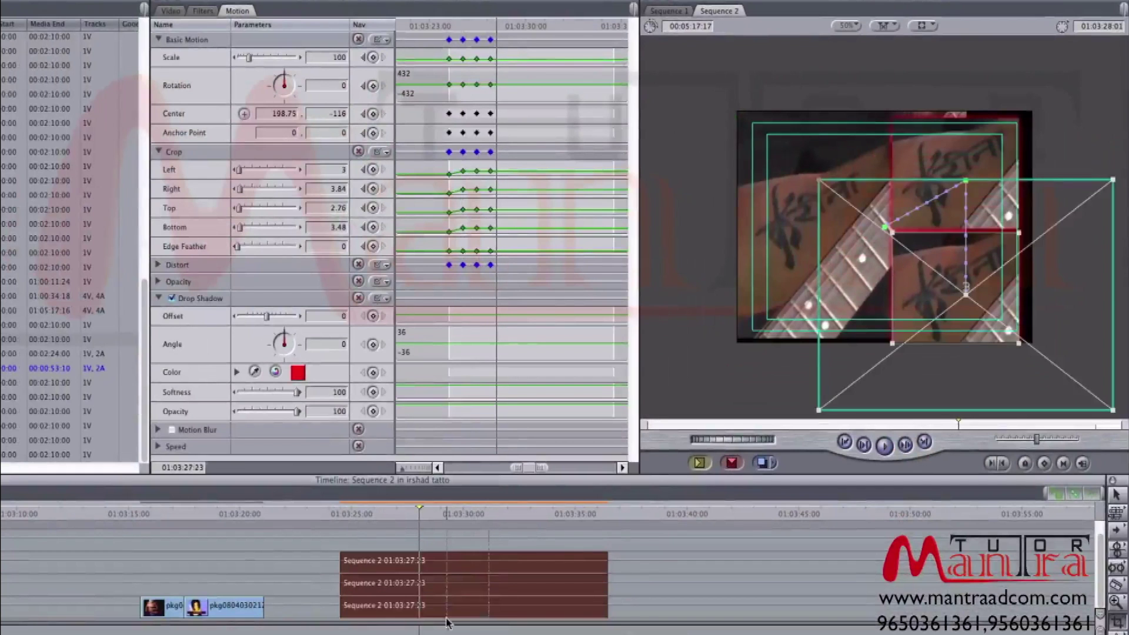
pyautogui.rightClick(406, 562)
pyautogui.click(347, 564)
pyautogui.moveTo(353, 563); pyautogui.dragTo(656, 562)
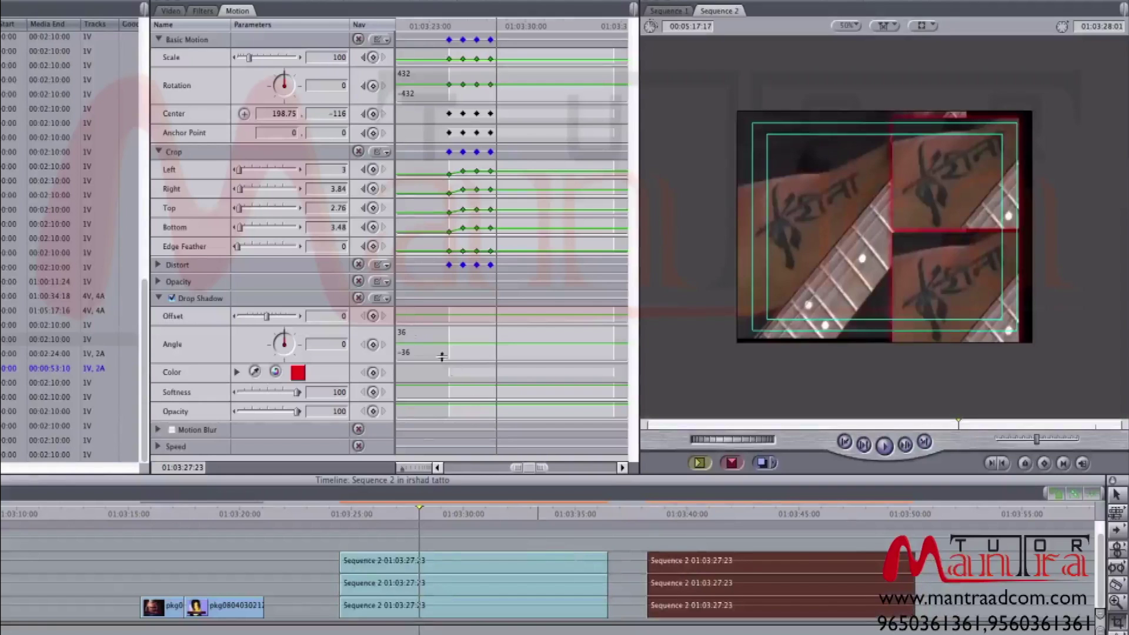
# Remove the first stack's third-track Basic Motion keyframes at 01:03:27:12 and move its picture to the canvas's lower right at 01:03:26:12
pyautogui.click(365, 241)
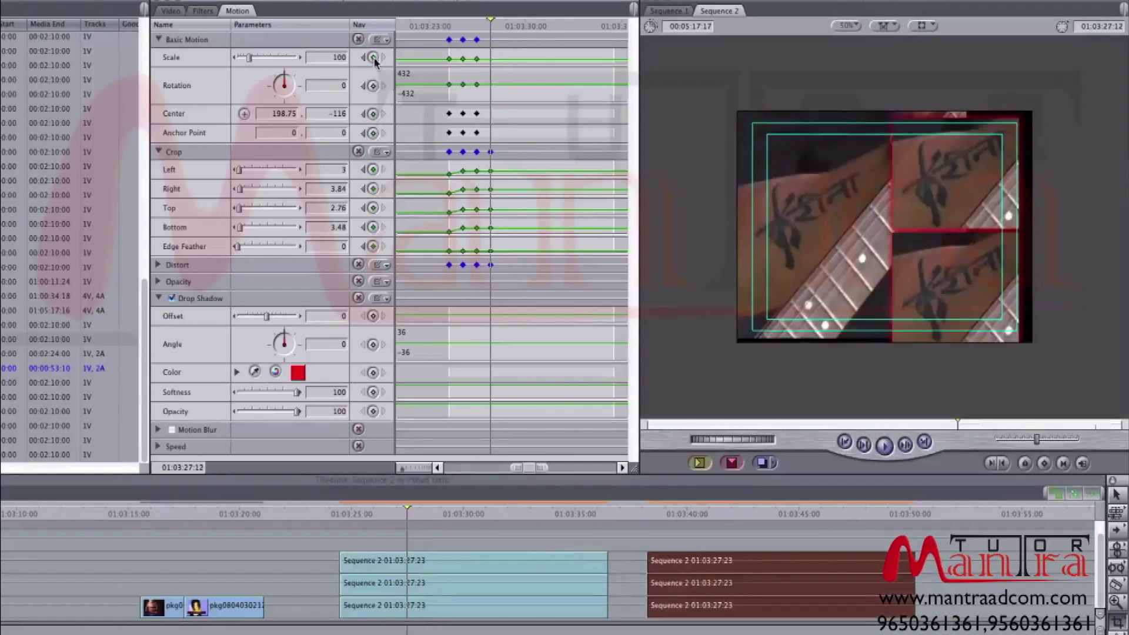
pyautogui.click(358, 169)
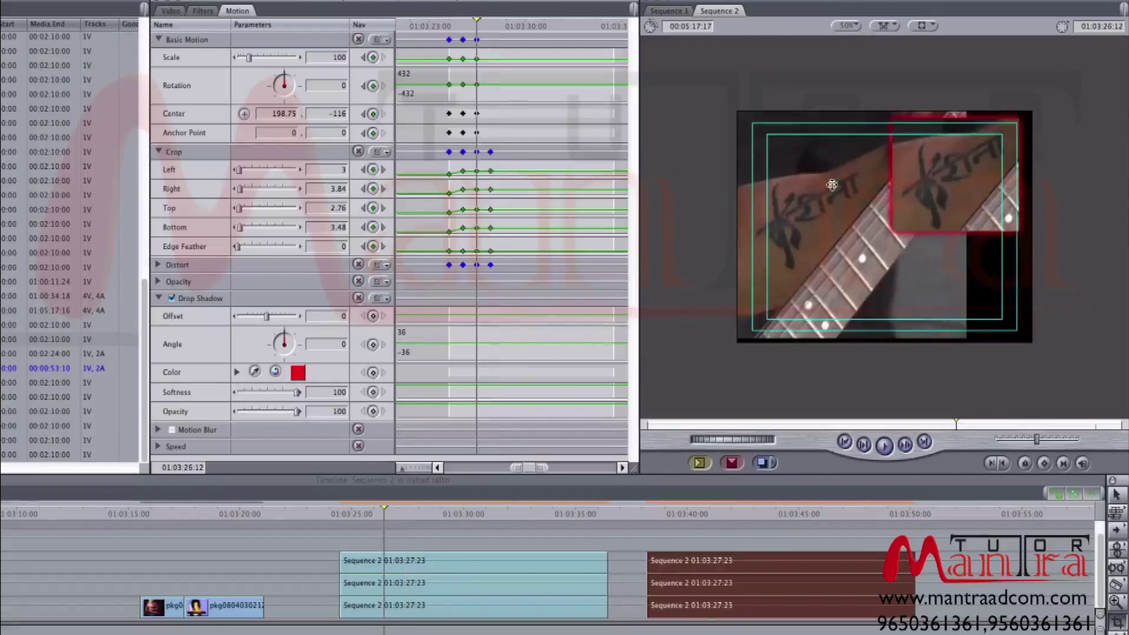
pyautogui.moveTo(952, 188); pyautogui.dragTo(956, 312)
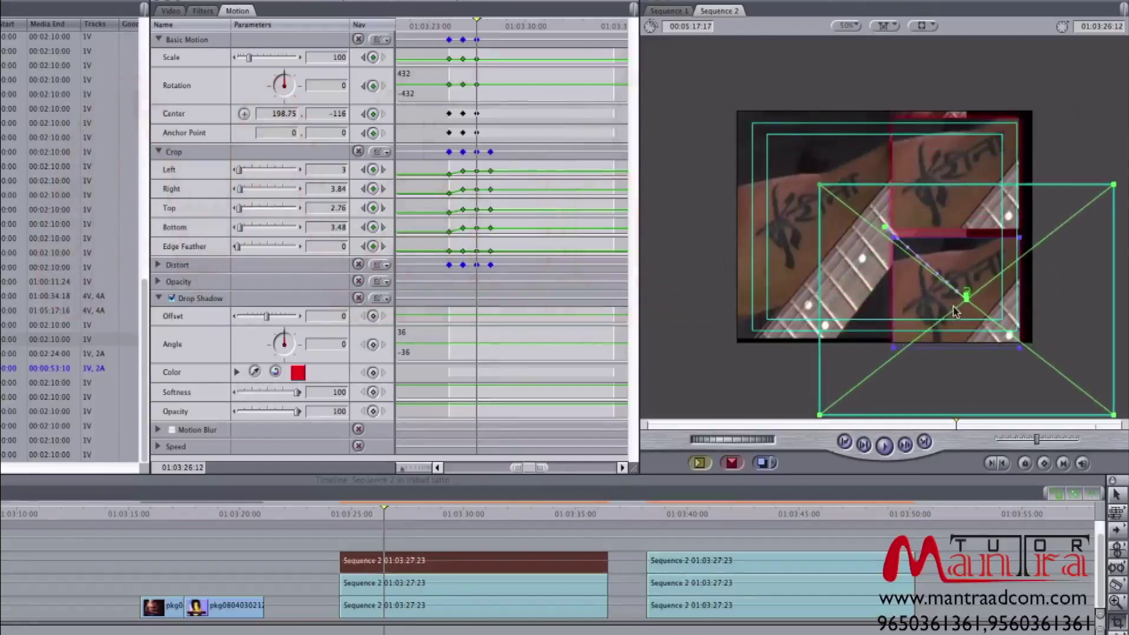
# Play the first stack twice from its start and the duplicated stack once to compare the two frame animations
pyautogui.click(341, 518)
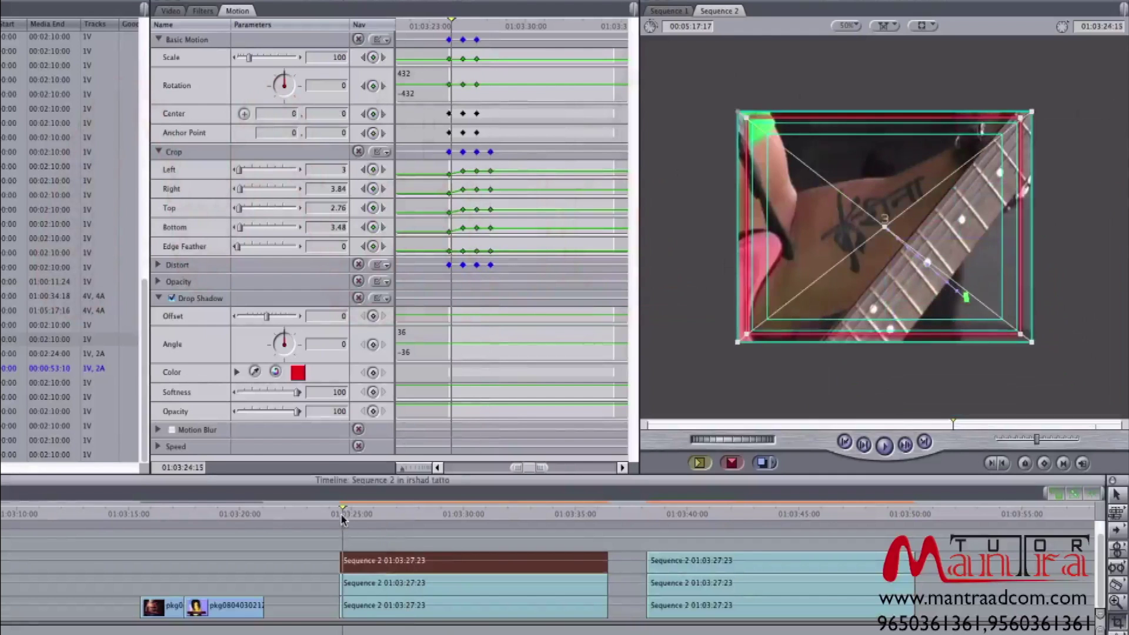
pyautogui.press('space')
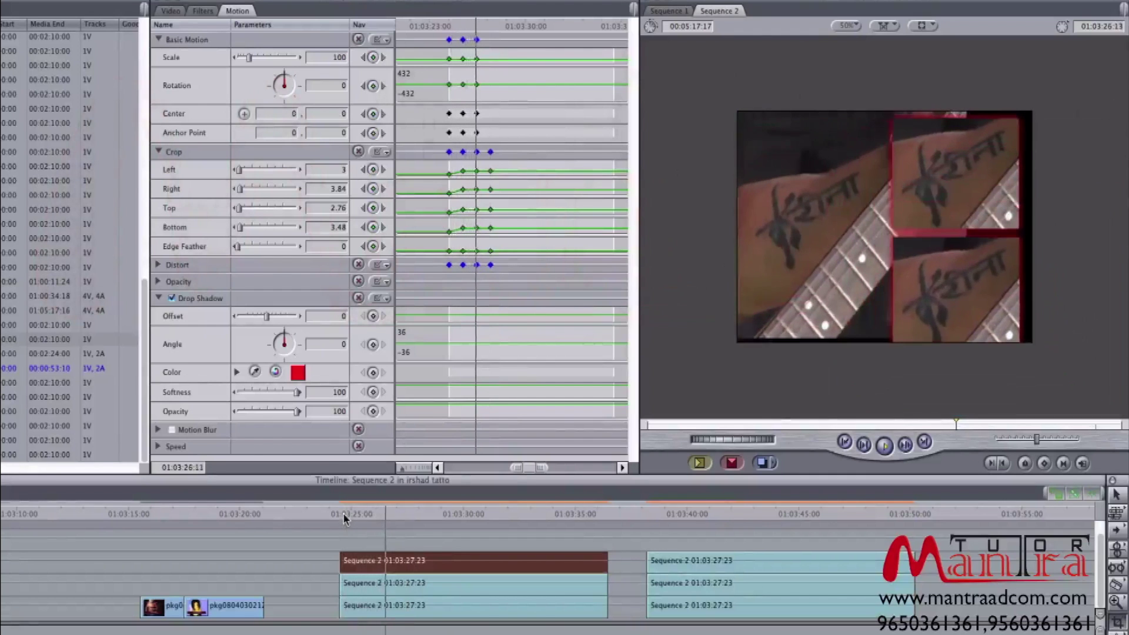
pyautogui.press('space')
pyautogui.press('space')
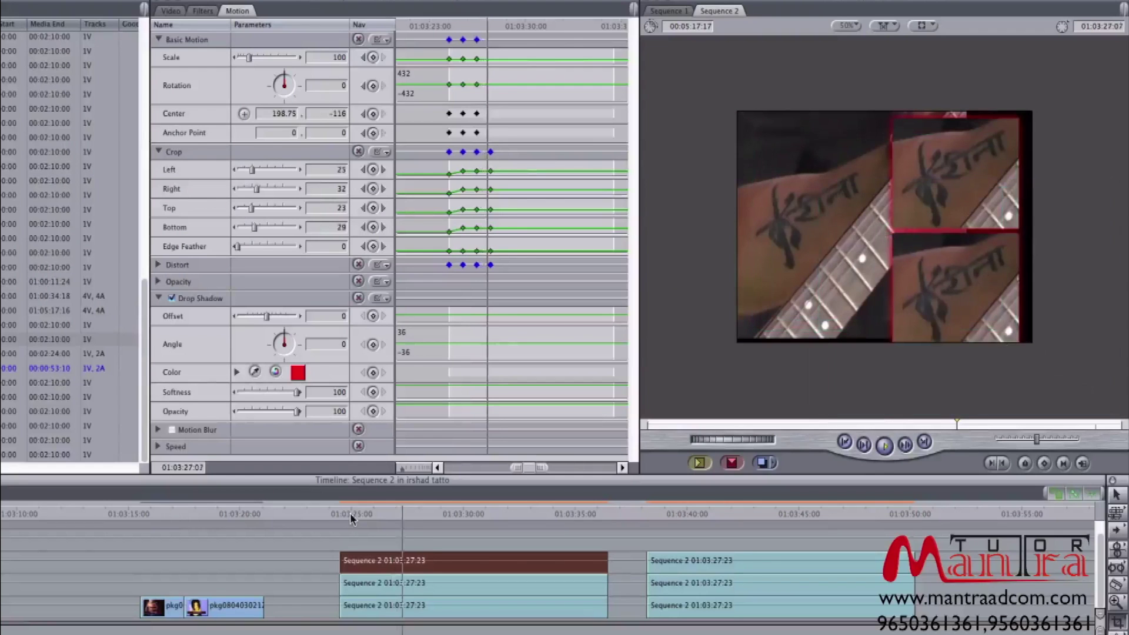
pyautogui.click(339, 511)
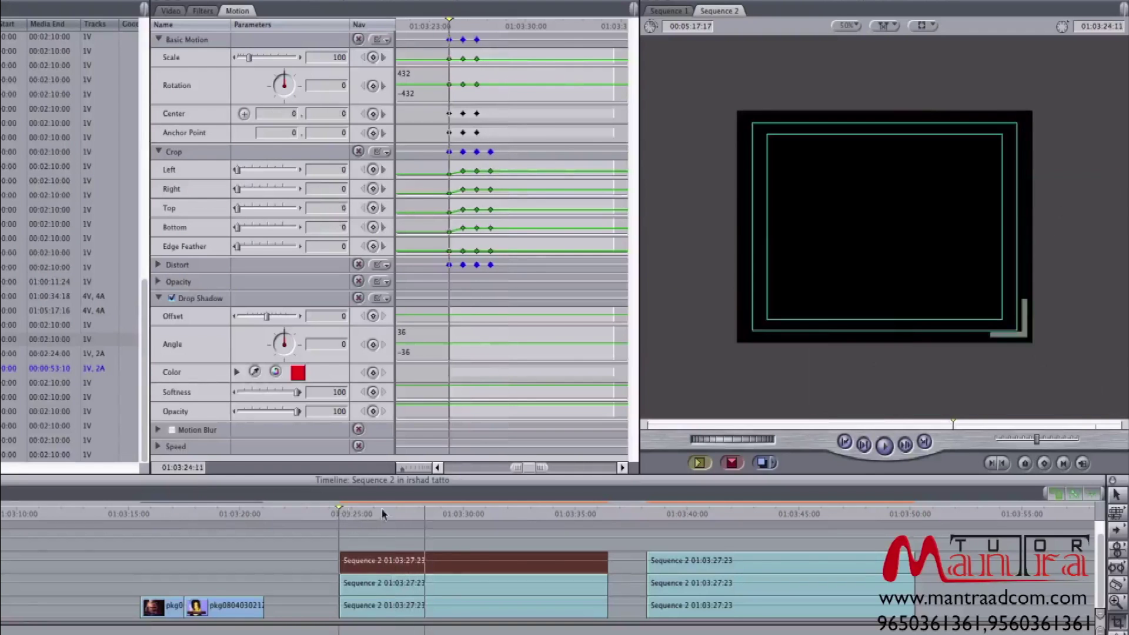
pyautogui.press('space')
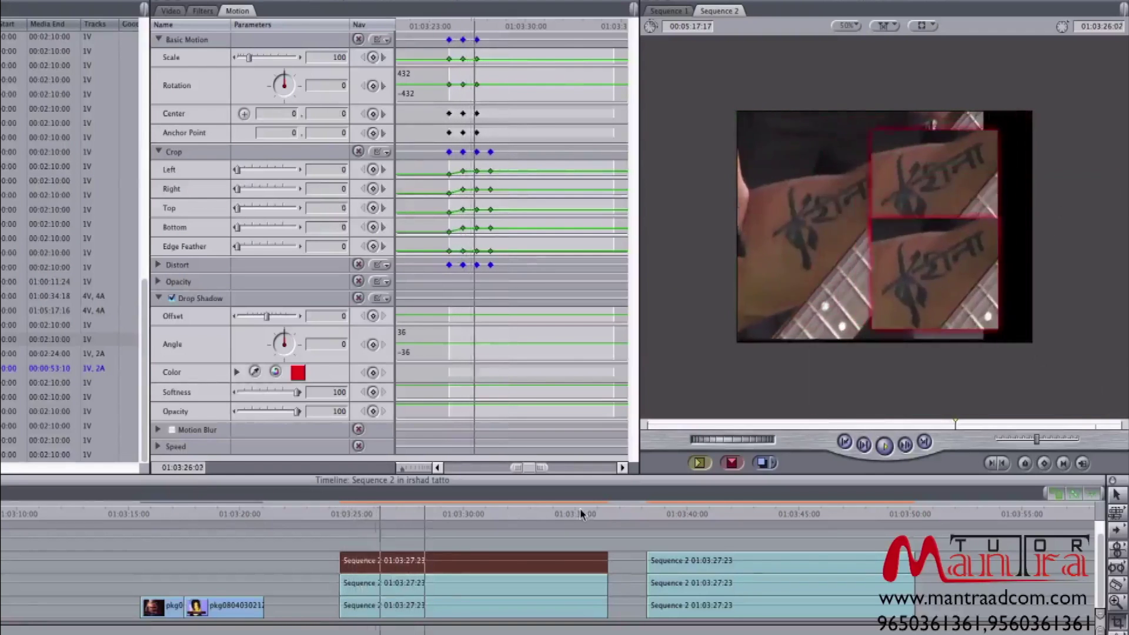
pyautogui.click(647, 509)
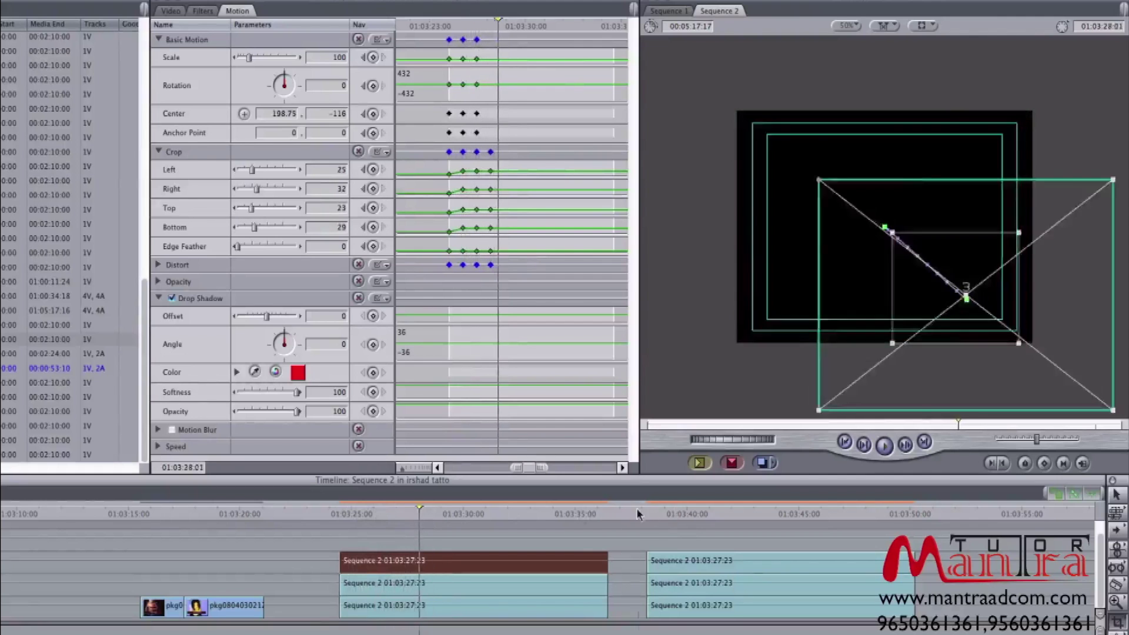
pyautogui.press('space')
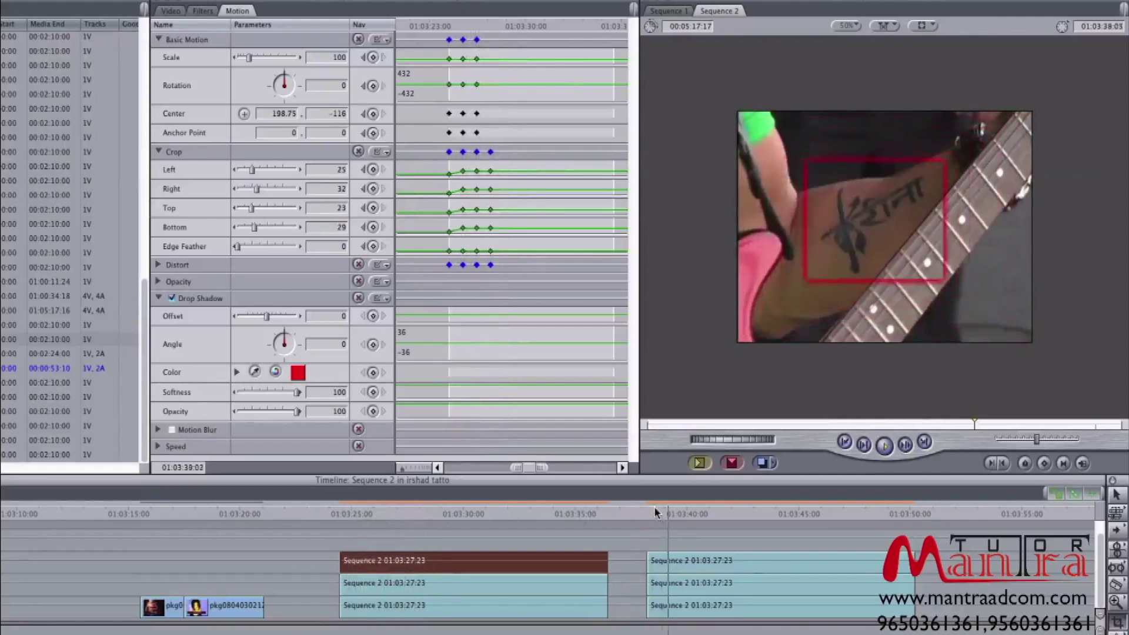